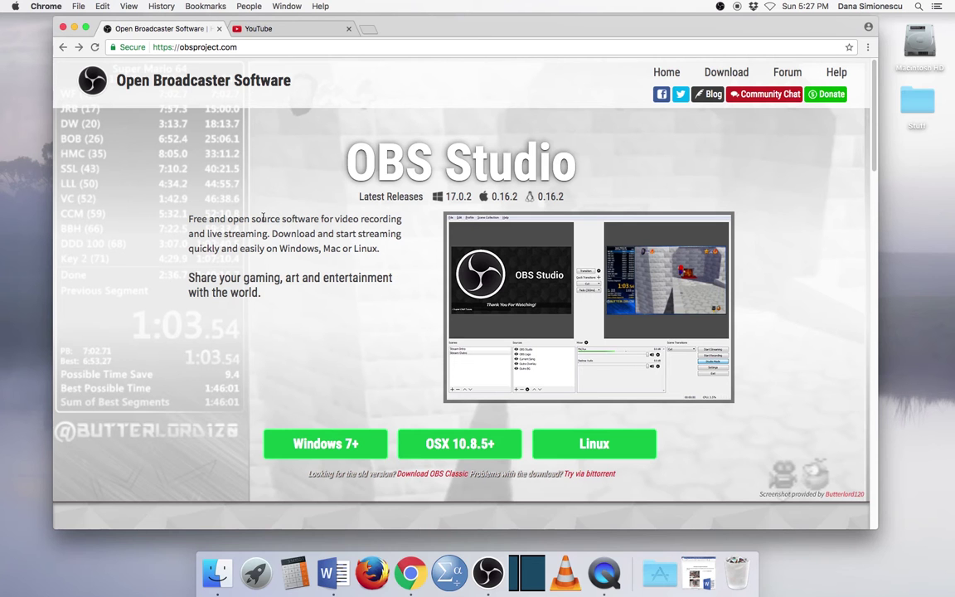
Cancel the OS X 10.8.5+ installer download and minimize Chrome to reveal OBS Studio.
{"action": "left_click", "coordinate": [459, 446]}
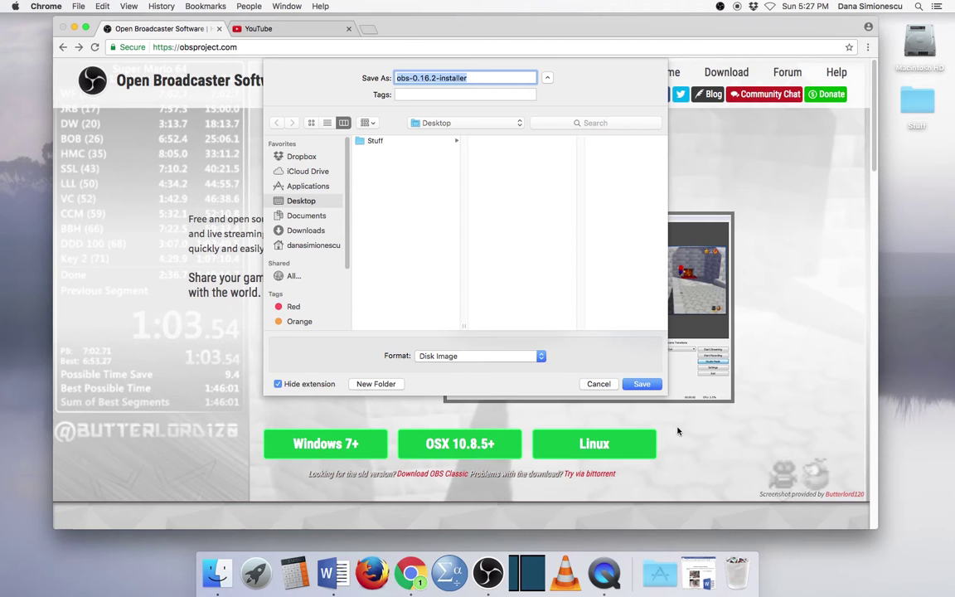
{"action": "left_click", "coordinate": [597, 383]}
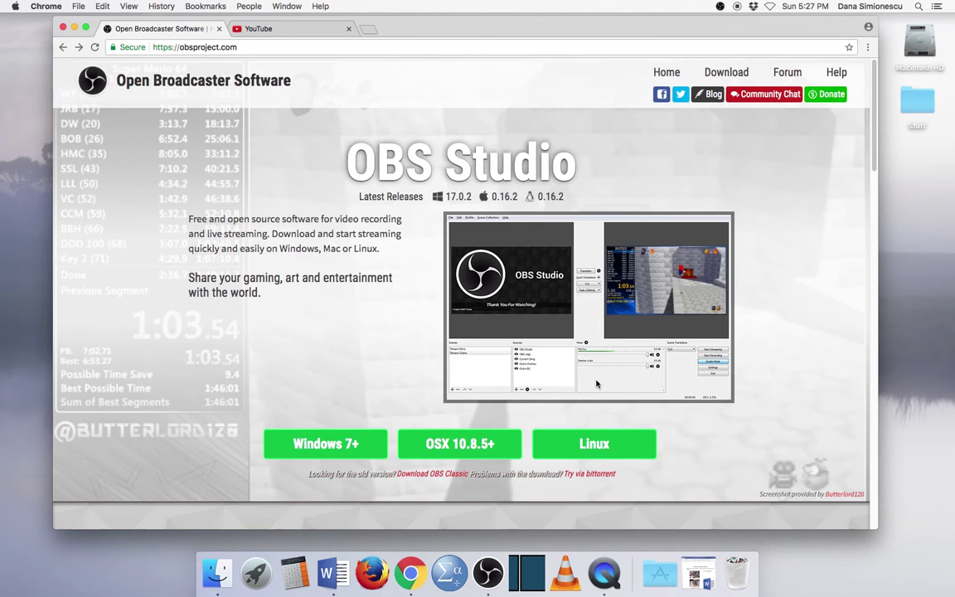
{"action": "left_click", "coordinate": [75, 29]}
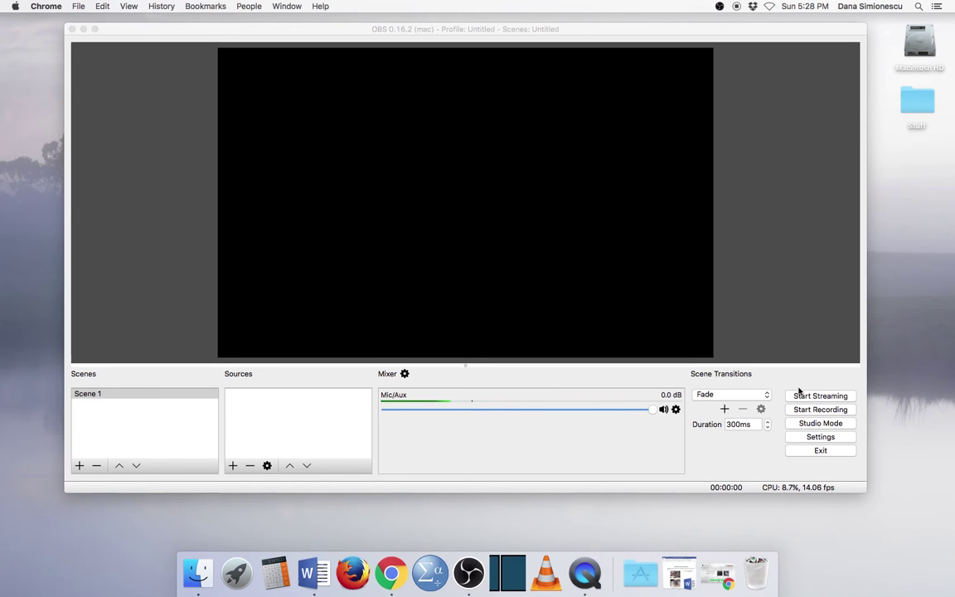
{"action": "left_click", "coordinate": [820, 437]}
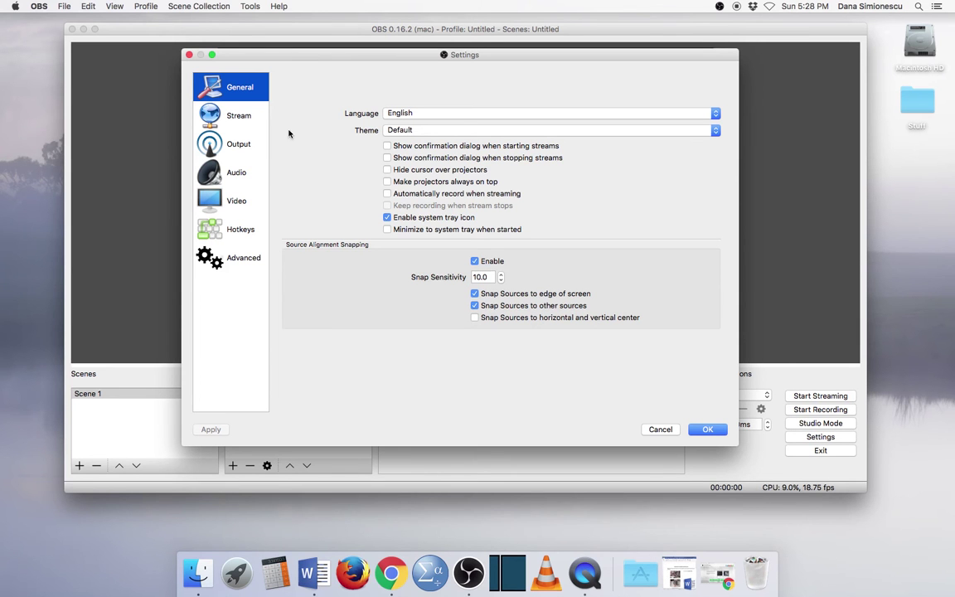
On the Output page, keep the Desktop as Recording Path and mp4 as Recording Format.
{"action": "left_click", "coordinate": [234, 146]}
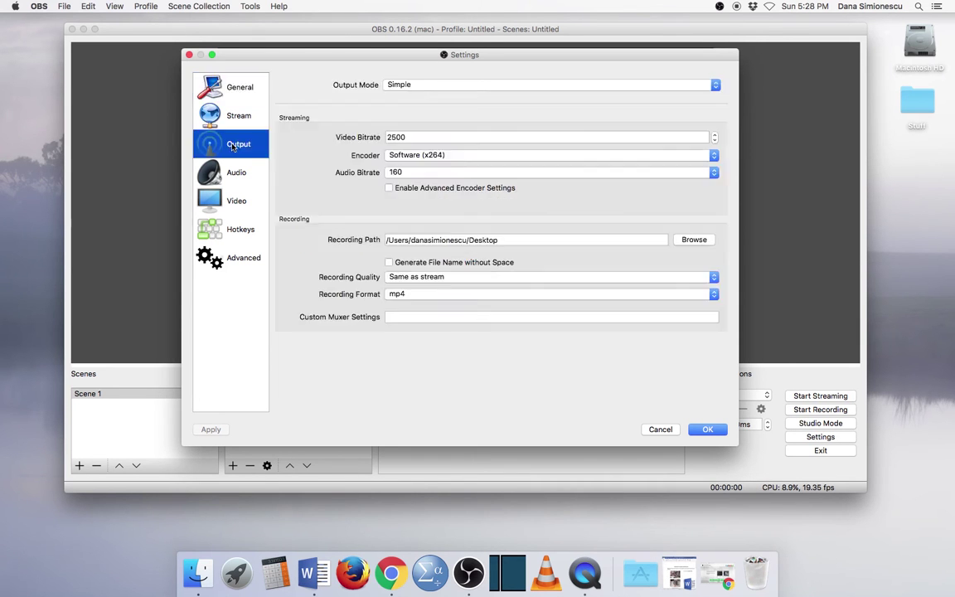
{"action": "left_click", "coordinate": [695, 239]}
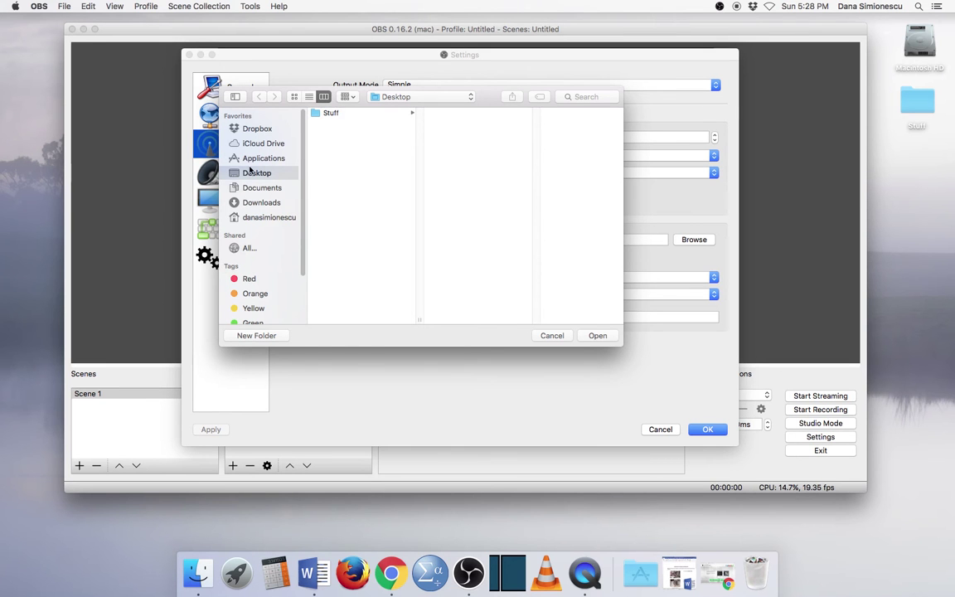
{"action": "left_click", "coordinate": [597, 335]}
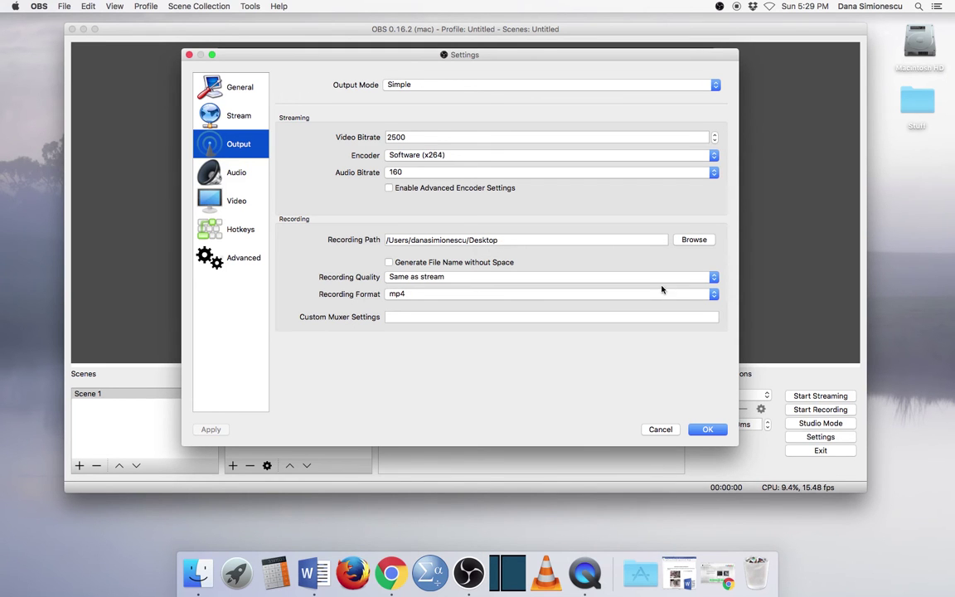
{"action": "left_click", "coordinate": [714, 294]}
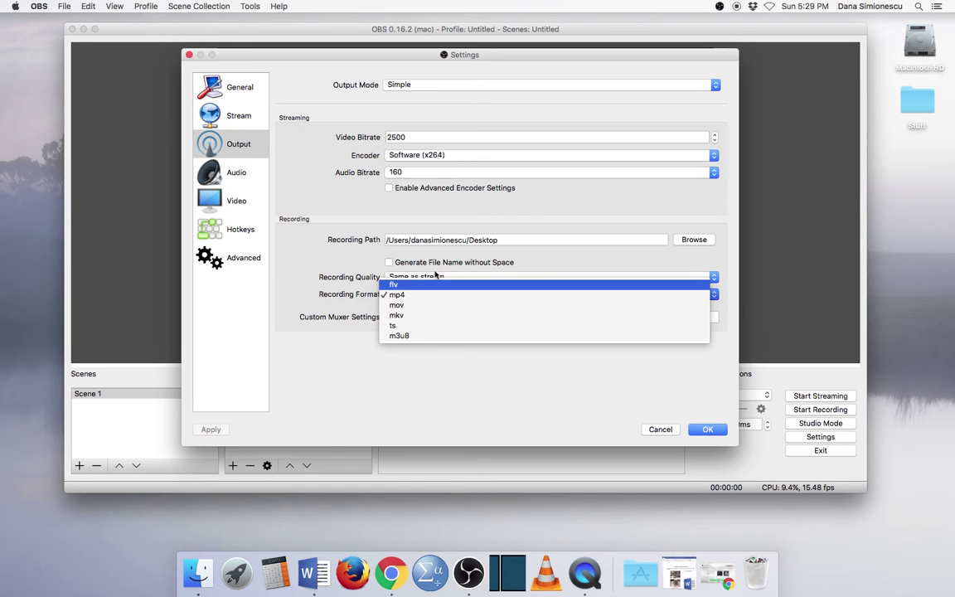
{"action": "left_click", "coordinate": [401, 295]}
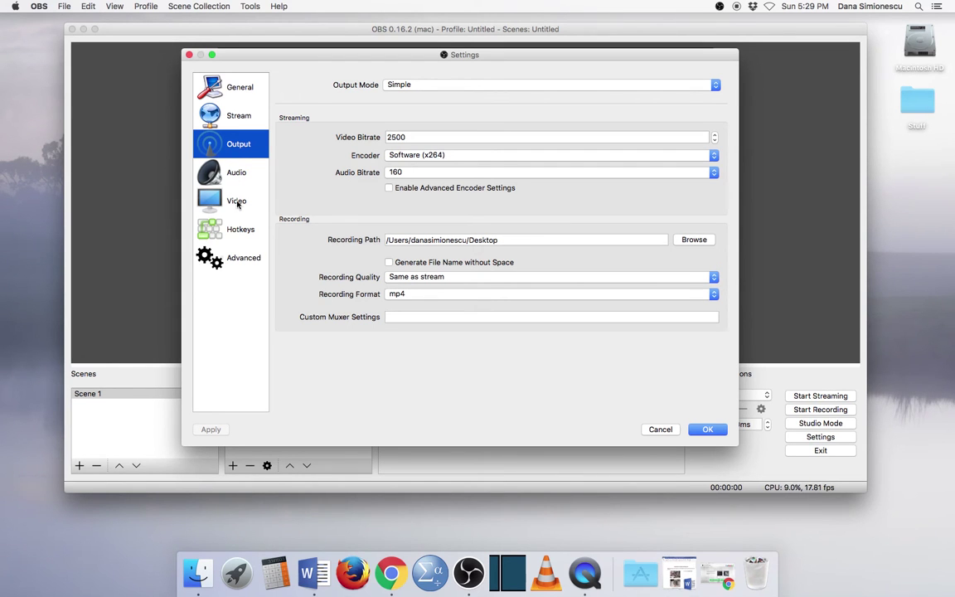
Review Hotkeys and Audio, with Mic/Aux on Built-in Microphone, then close Settings with OK.
{"action": "left_click", "coordinate": [236, 229]}
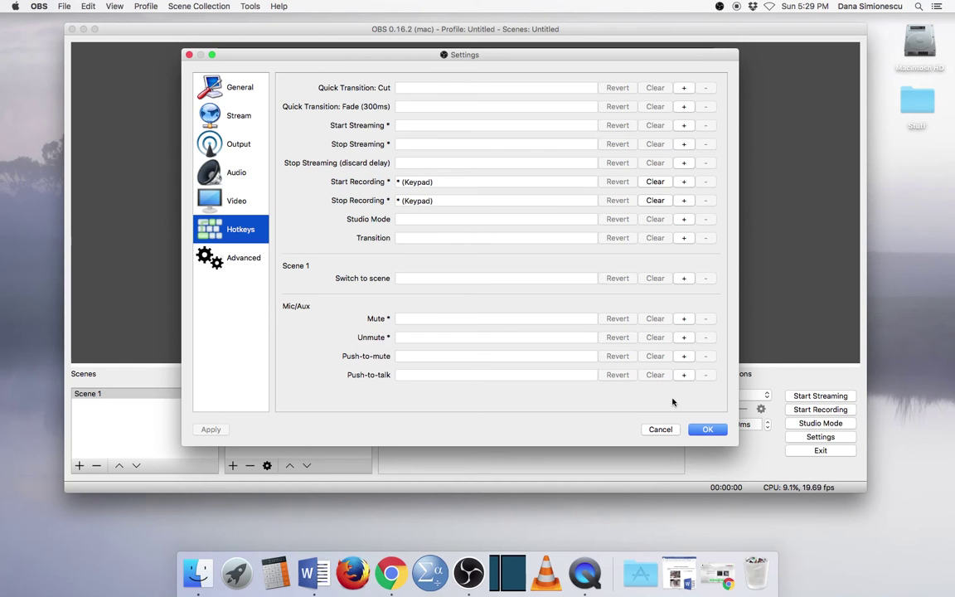
{"action": "left_click", "coordinate": [231, 172]}
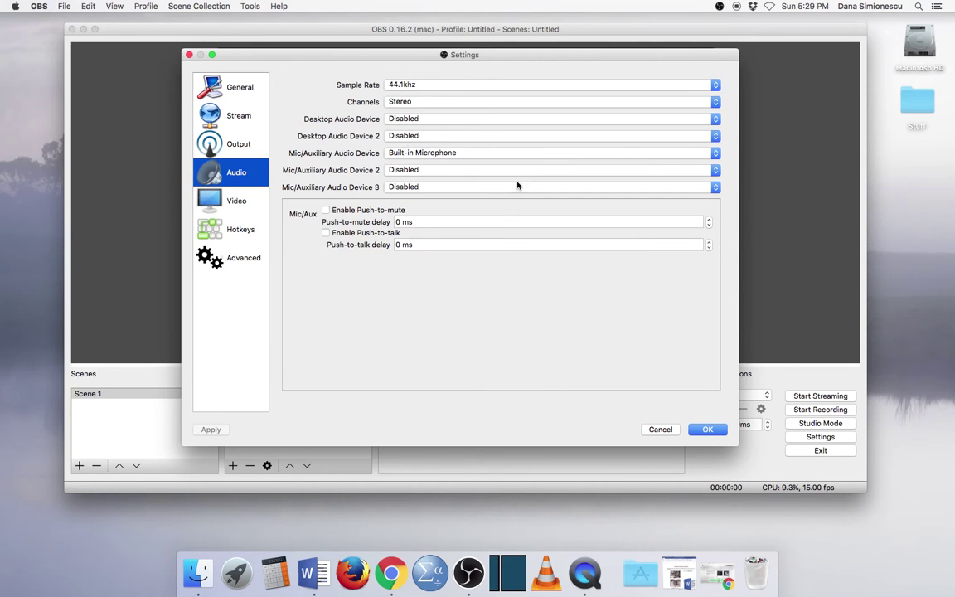
{"action": "left_click", "coordinate": [705, 428]}
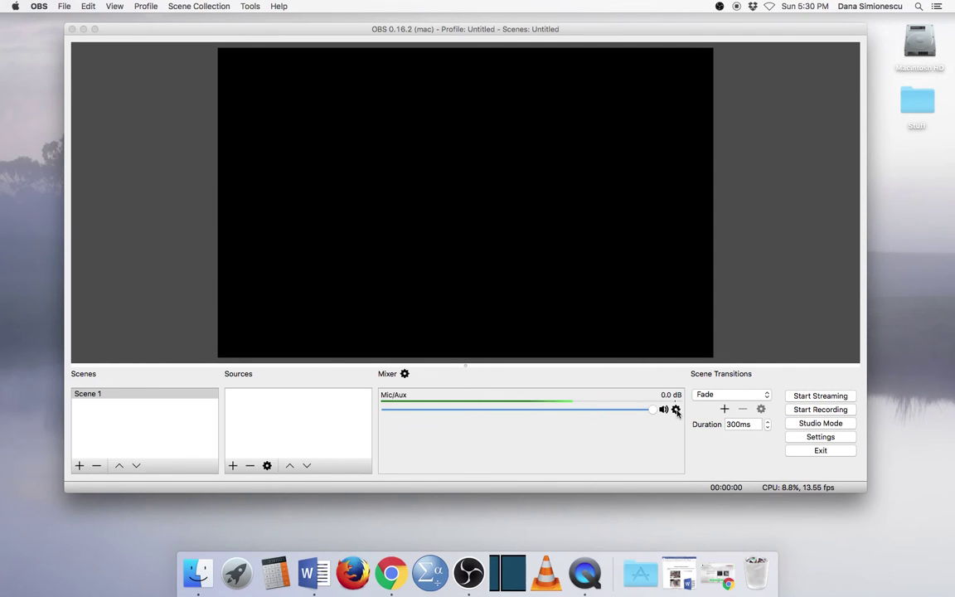
{"action": "left_click", "coordinate": [676, 410]}
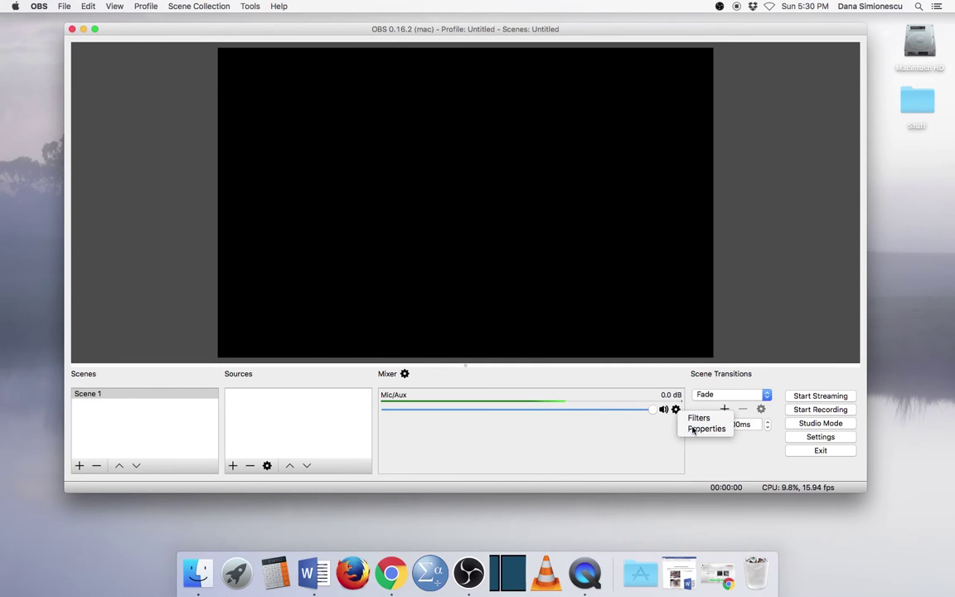
{"action": "left_click", "coordinate": [700, 429]}
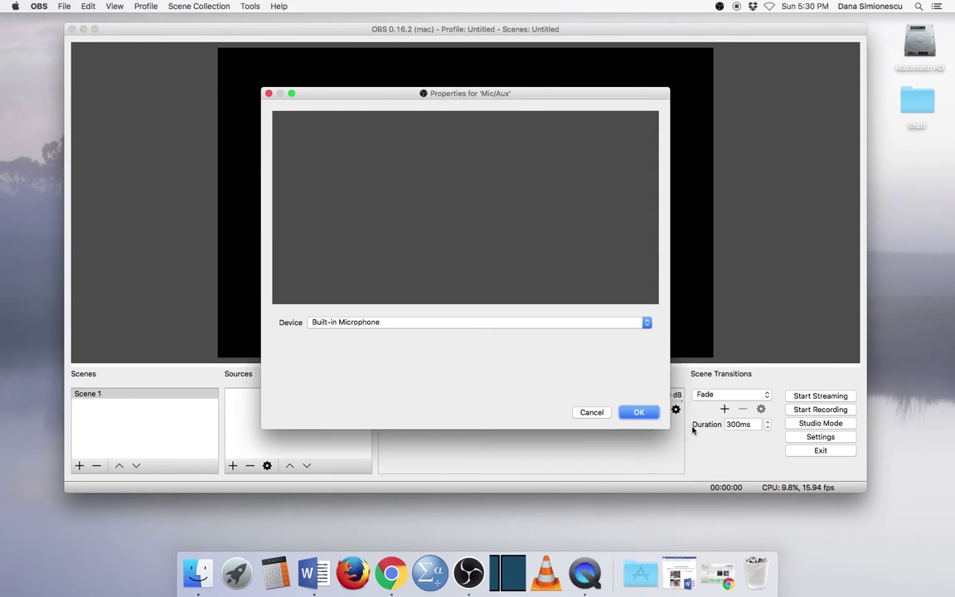
{"action": "left_click", "coordinate": [646, 323]}
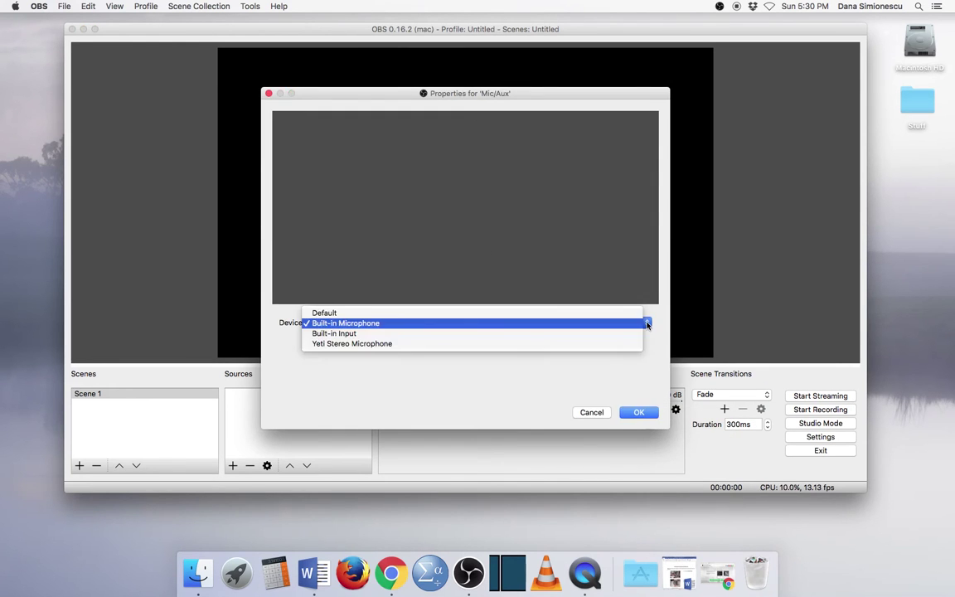
{"action": "left_click", "coordinate": [363, 324]}
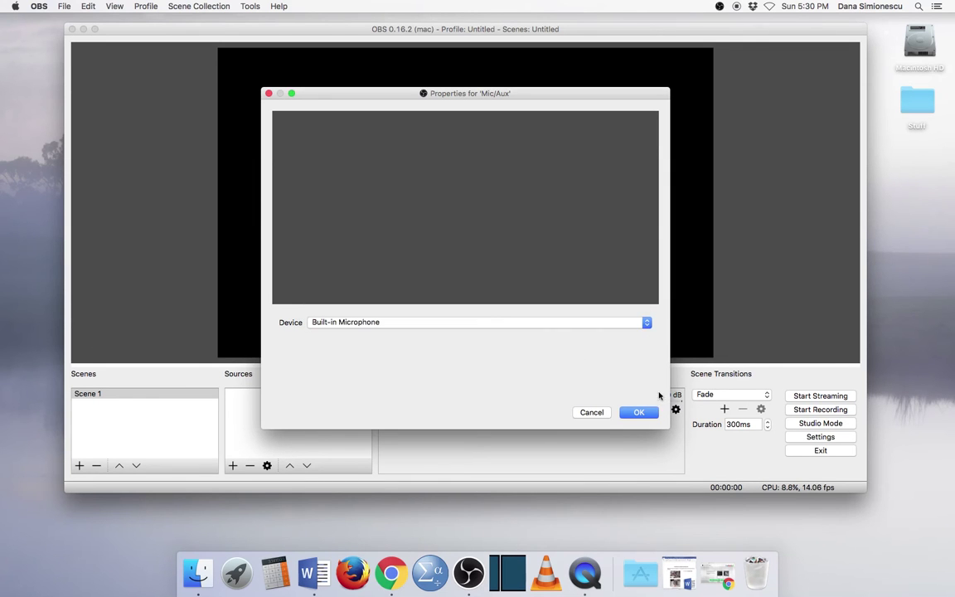
{"action": "left_click", "coordinate": [639, 411]}
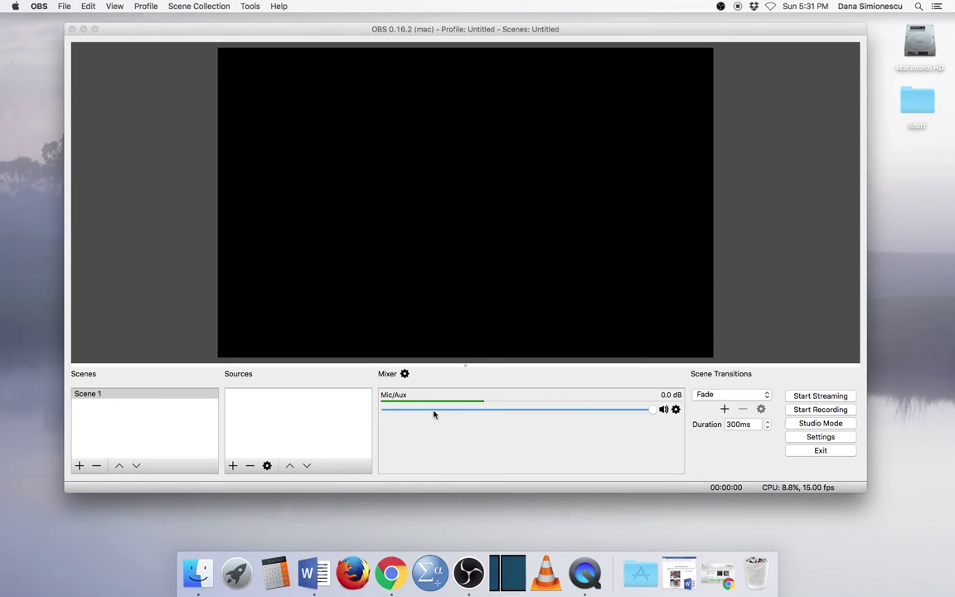
Review the Mic/Aux 400 ms sync offset in Advanced Audio Properties, then close it.
{"action": "left_click", "coordinate": [404, 374]}
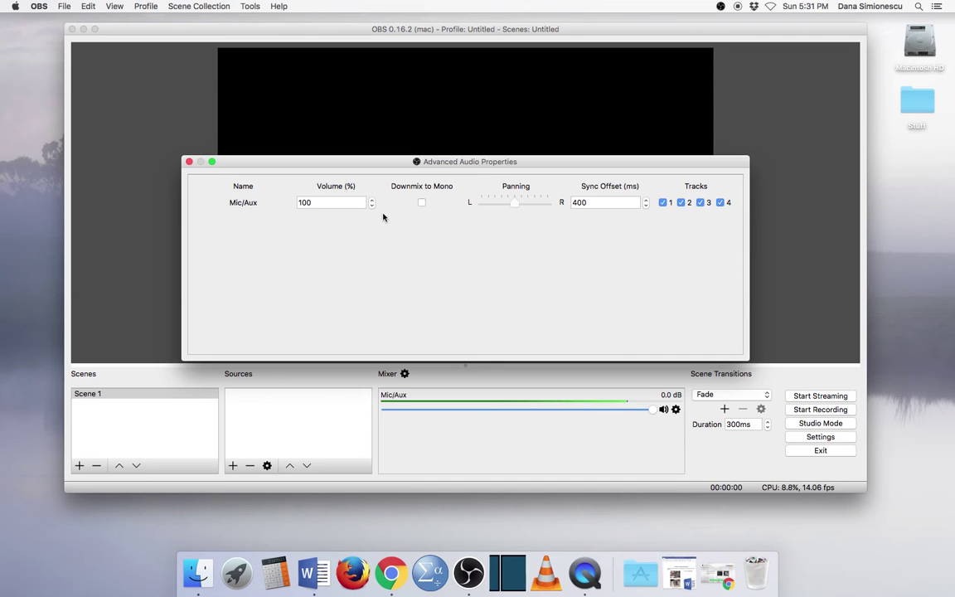
{"action": "left_click", "coordinate": [190, 162]}
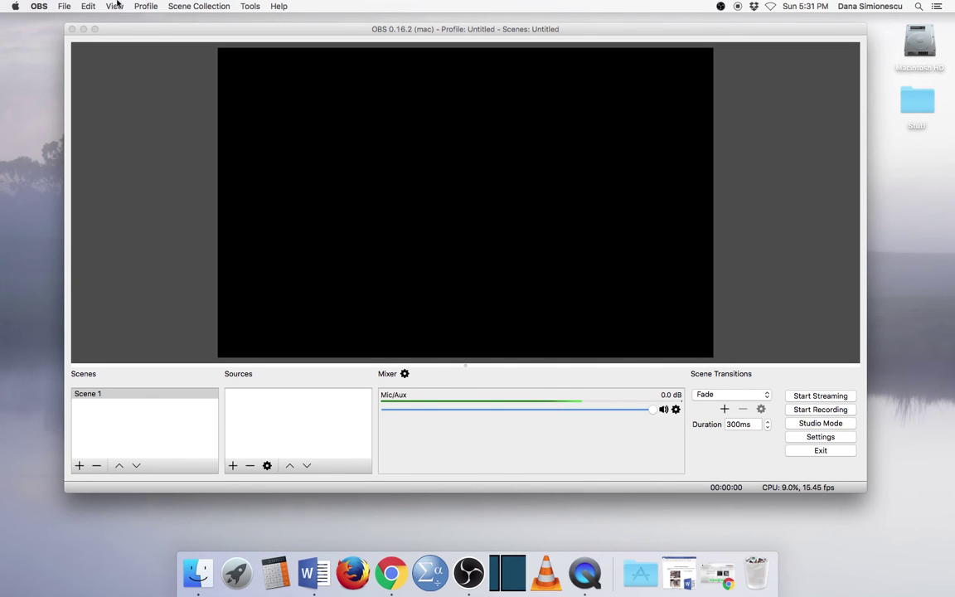
{"action": "left_click", "coordinate": [65, 7]}
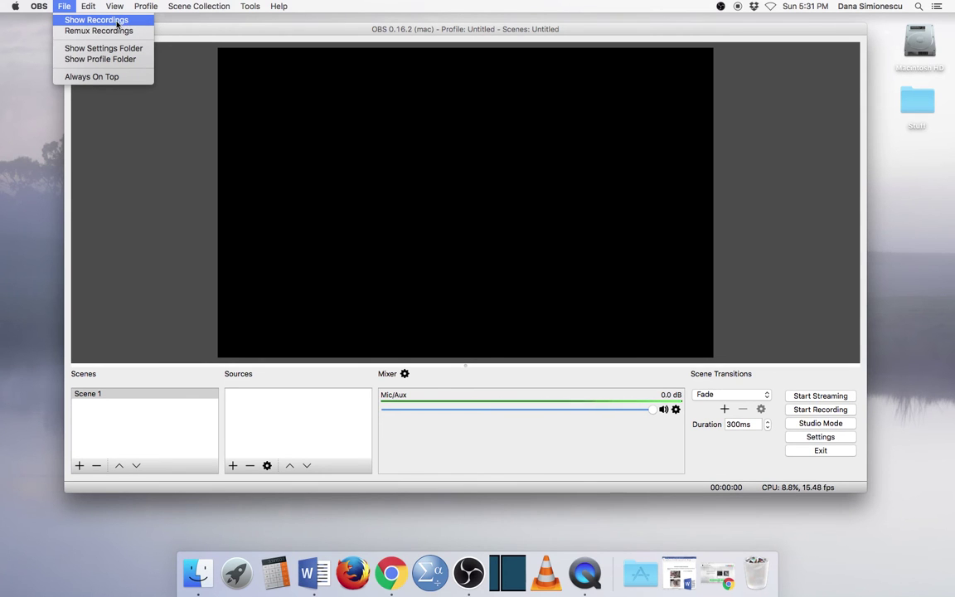
{"action": "left_click", "coordinate": [66, 7]}
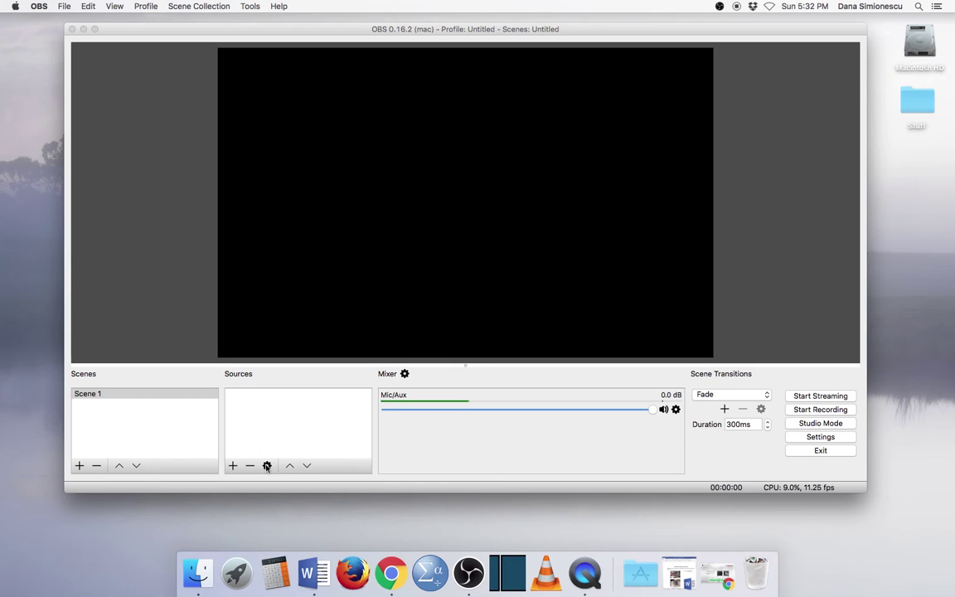
Add a Window Capture source to Scene 1, dismissing its properties unchanged.
{"action": "left_click", "coordinate": [232, 466]}
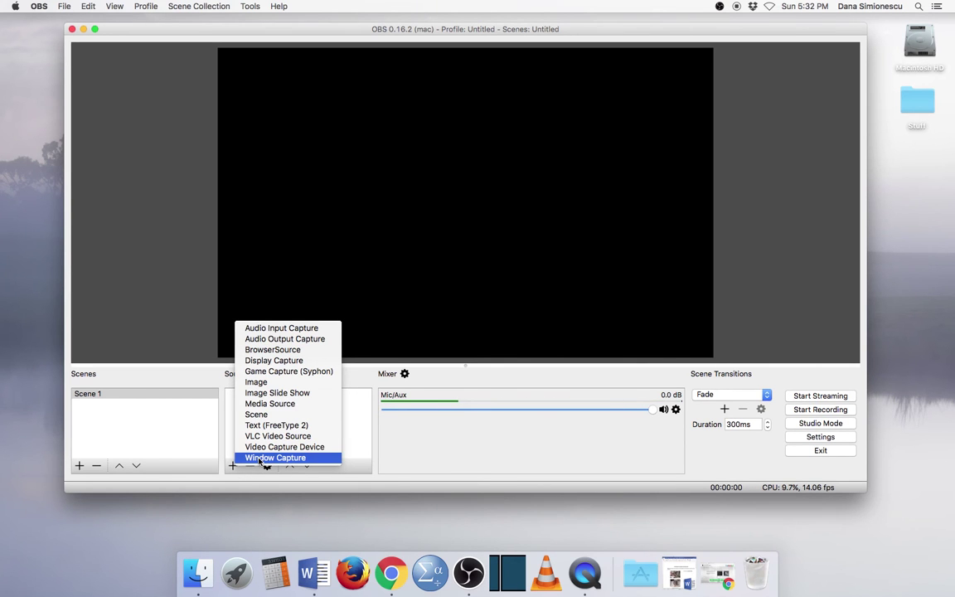
{"action": "left_click", "coordinate": [259, 458]}
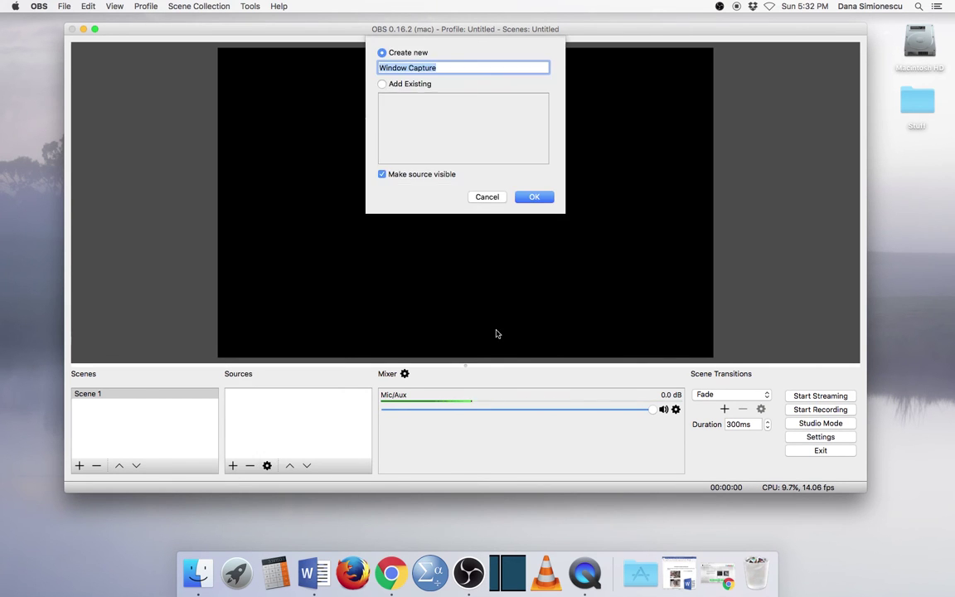
{"action": "left_click", "coordinate": [536, 197]}
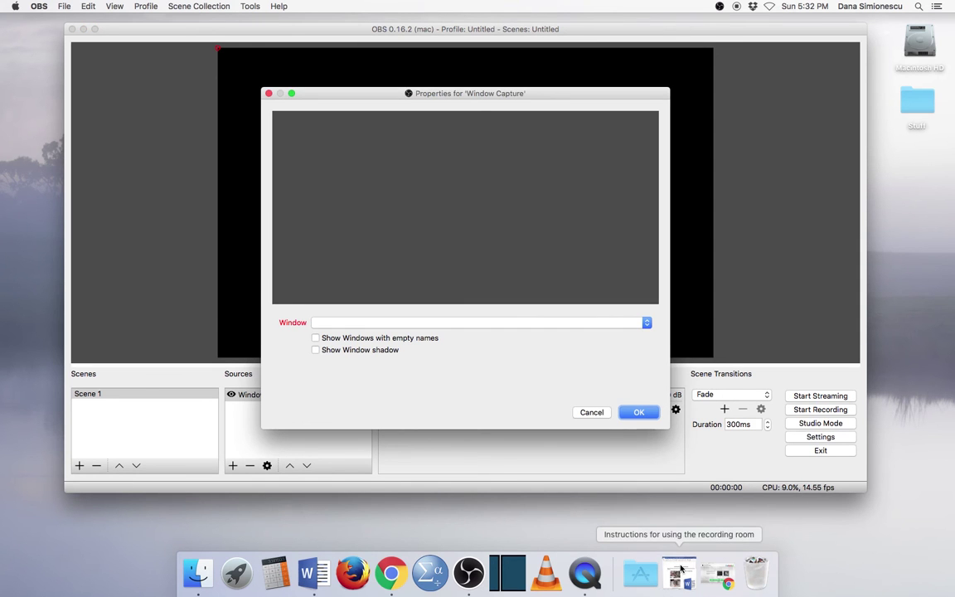
{"action": "left_click", "coordinate": [592, 411]}
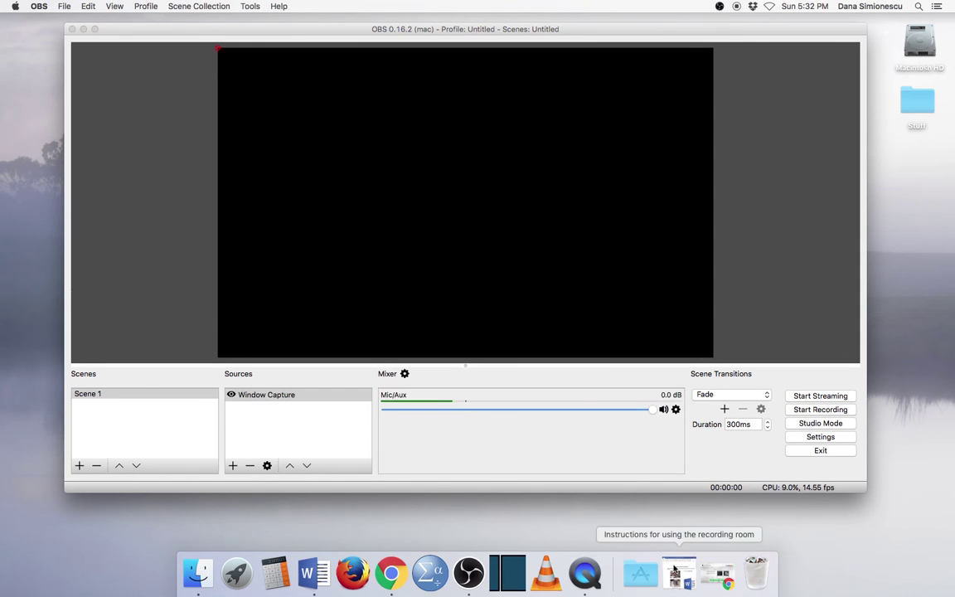
Restore the Word instructions document, then reopen the Window Capture properties in OBS.
{"action": "left_click", "coordinate": [677, 572]}
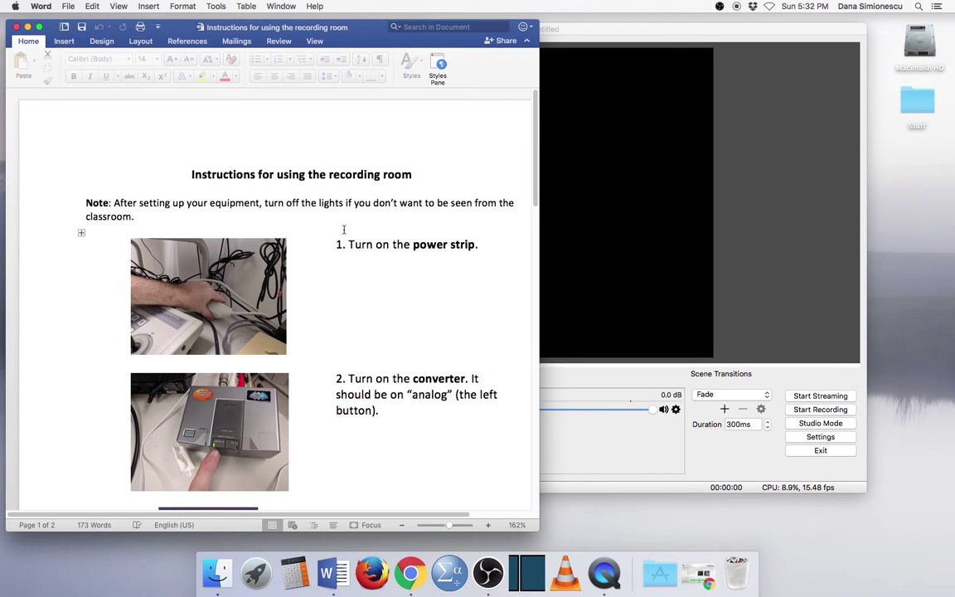
{"action": "left_click", "coordinate": [754, 472]}
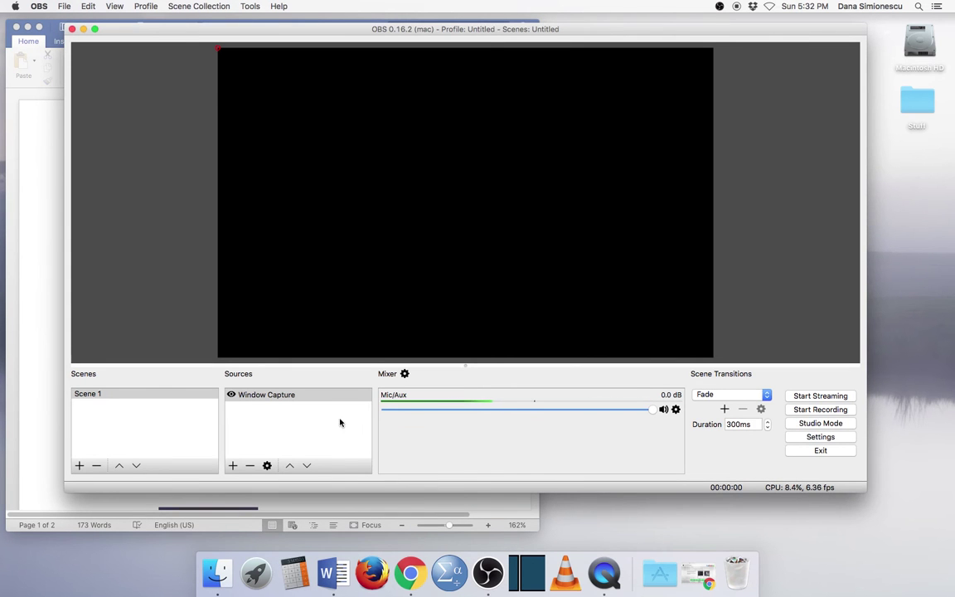
{"action": "left_click", "coordinate": [268, 465]}
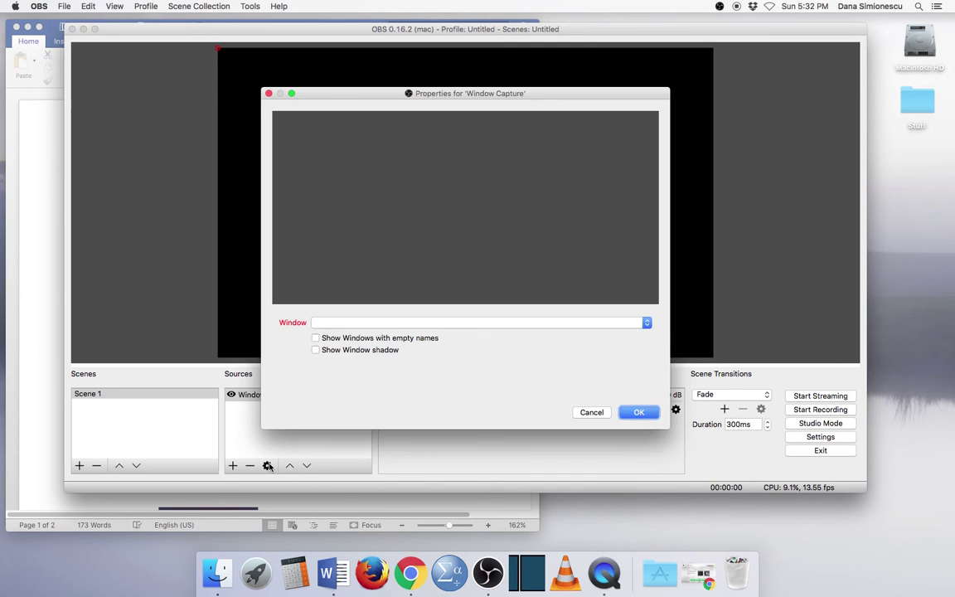
Capture the '[Microsoft Word] Instructions for using the recording room' window and accept.
{"action": "left_click", "coordinate": [647, 322]}
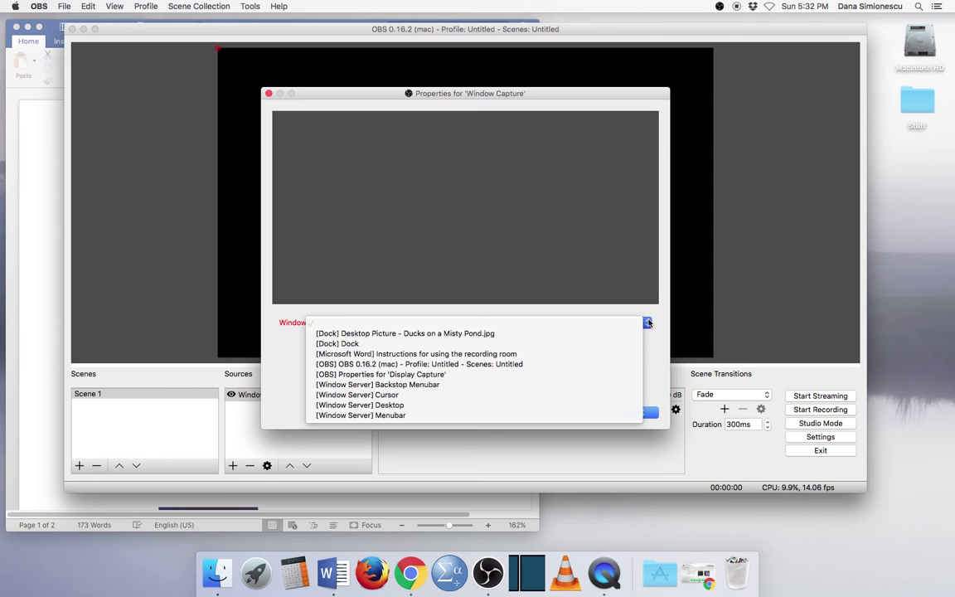
{"action": "left_click", "coordinate": [482, 355]}
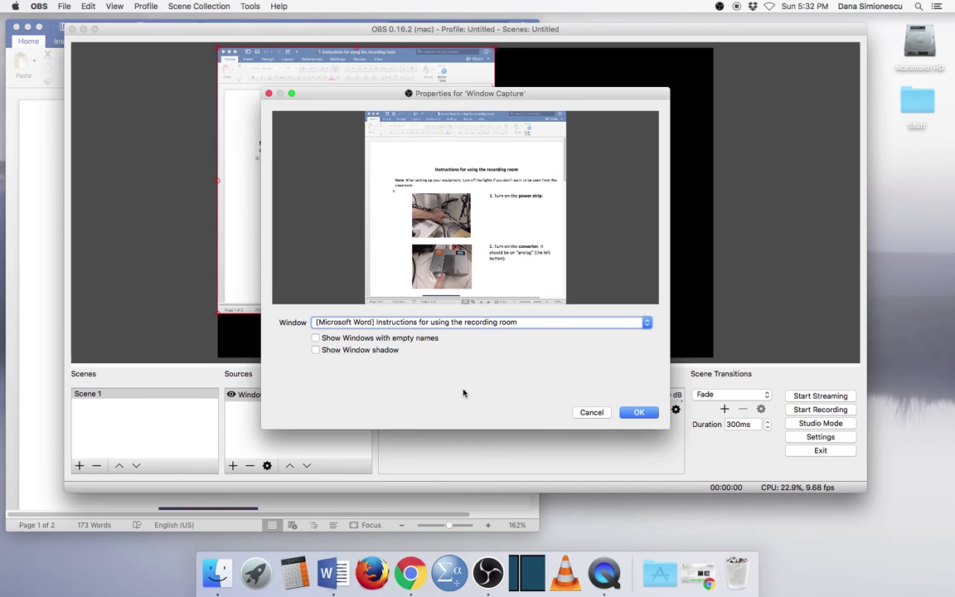
{"action": "left_click", "coordinate": [634, 412]}
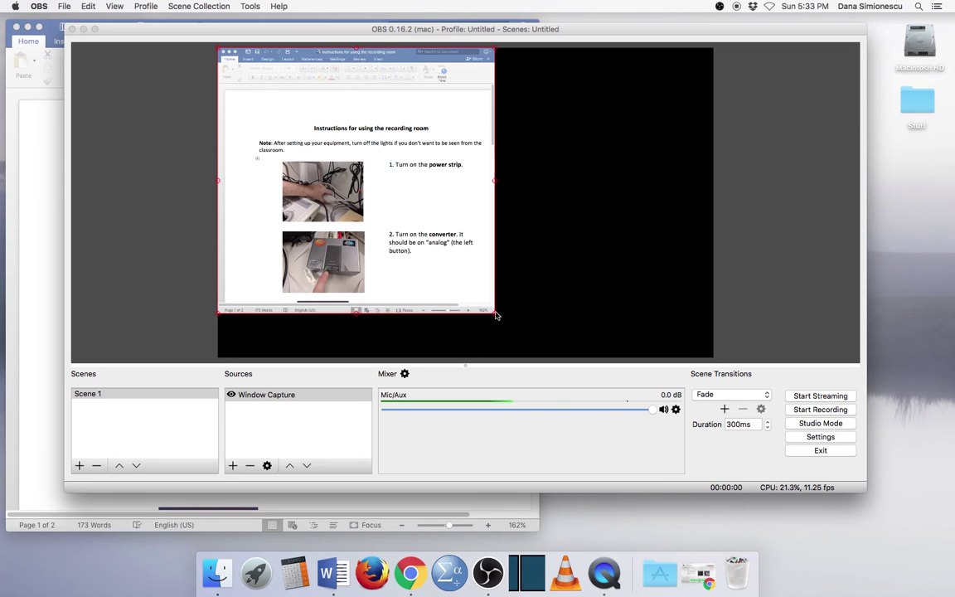
Enlarge and centre the Word capture in the preview, then delete the Window Capture source.
{"action": "left_click_drag", "start_coordinate": [495, 315], "coordinate": [540, 357]}
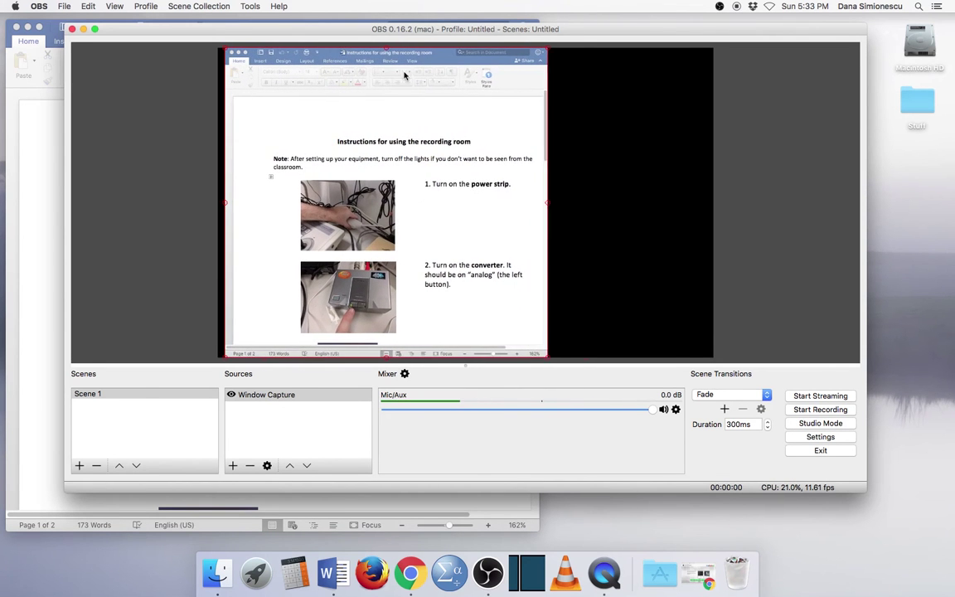
{"action": "left_click_drag", "start_coordinate": [371, 73], "coordinate": [472, 100]}
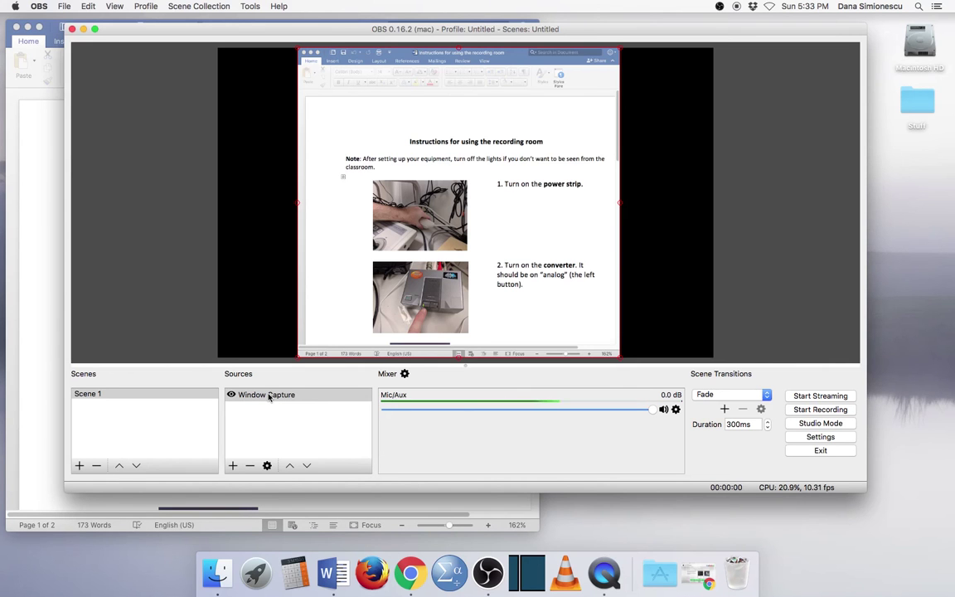
{"action": "left_click", "coordinate": [249, 465]}
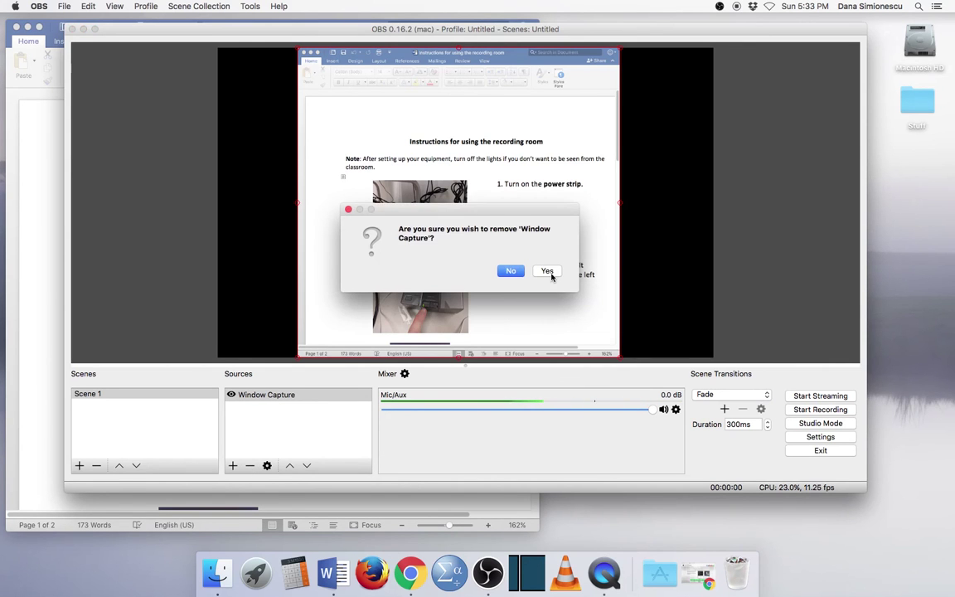
{"action": "left_click", "coordinate": [550, 274]}
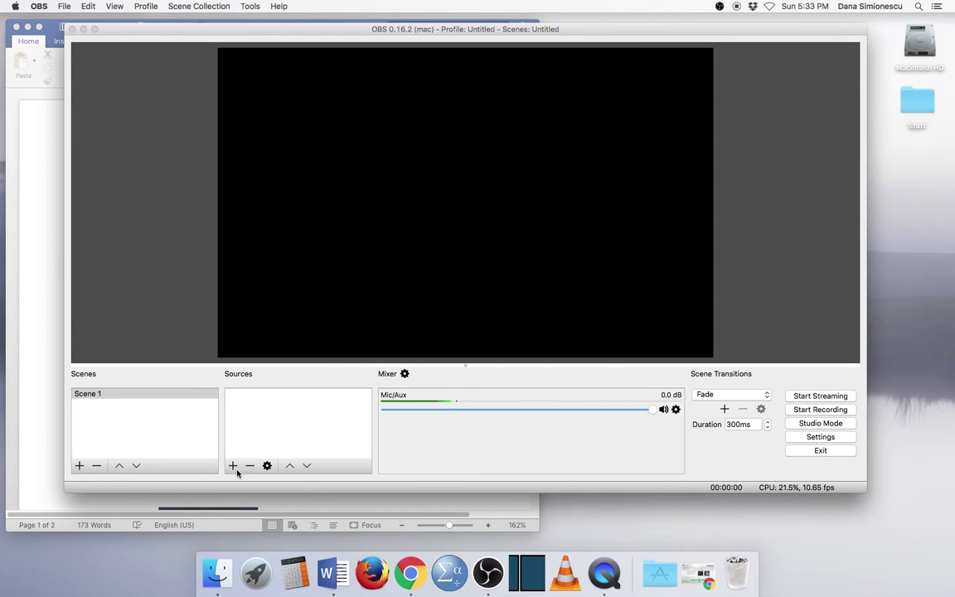
Add a Display Capture source named 'Display Capture 1' to Scene 1.
{"action": "left_click", "coordinate": [233, 466]}
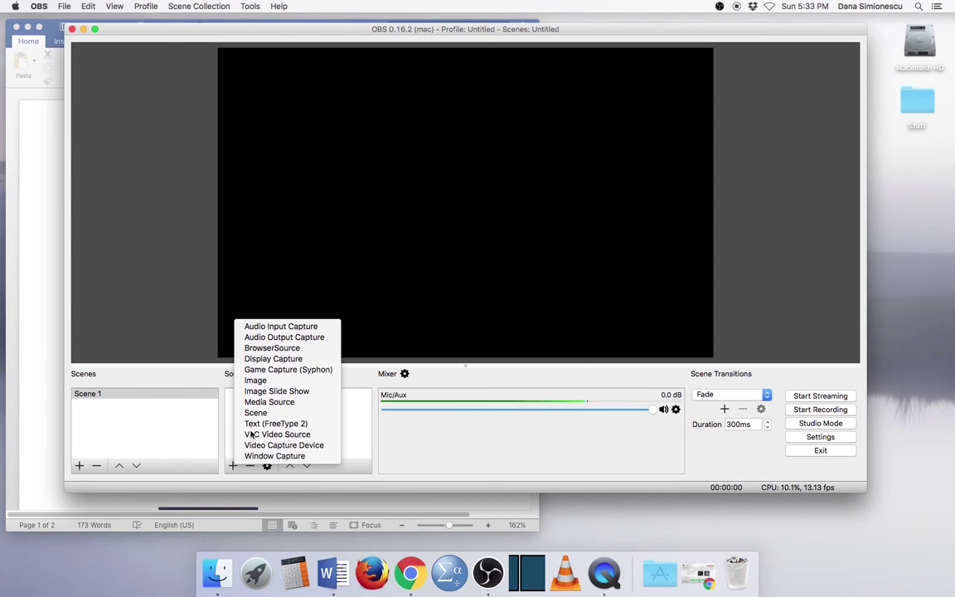
{"action": "left_click", "coordinate": [258, 358]}
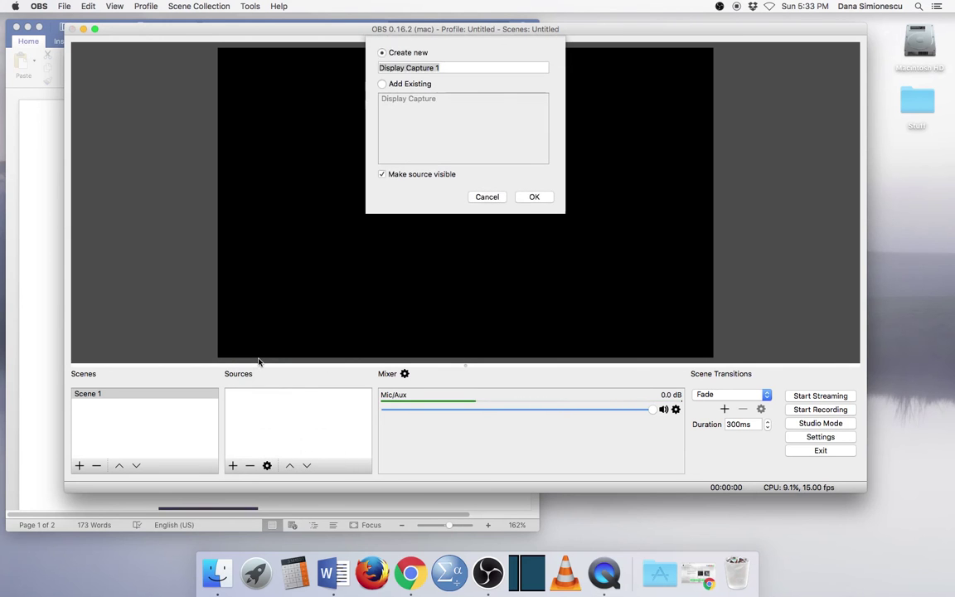
{"action": "left_click", "coordinate": [533, 196]}
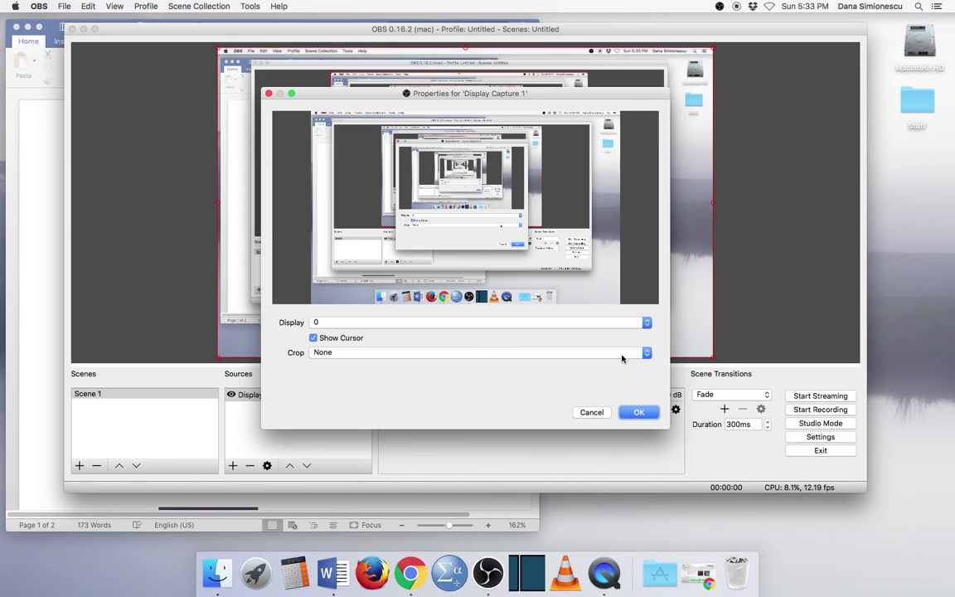
Set Crop to 'To Window' using the Word 'Instructions for using the recording room' window.
{"action": "left_click", "coordinate": [647, 354]}
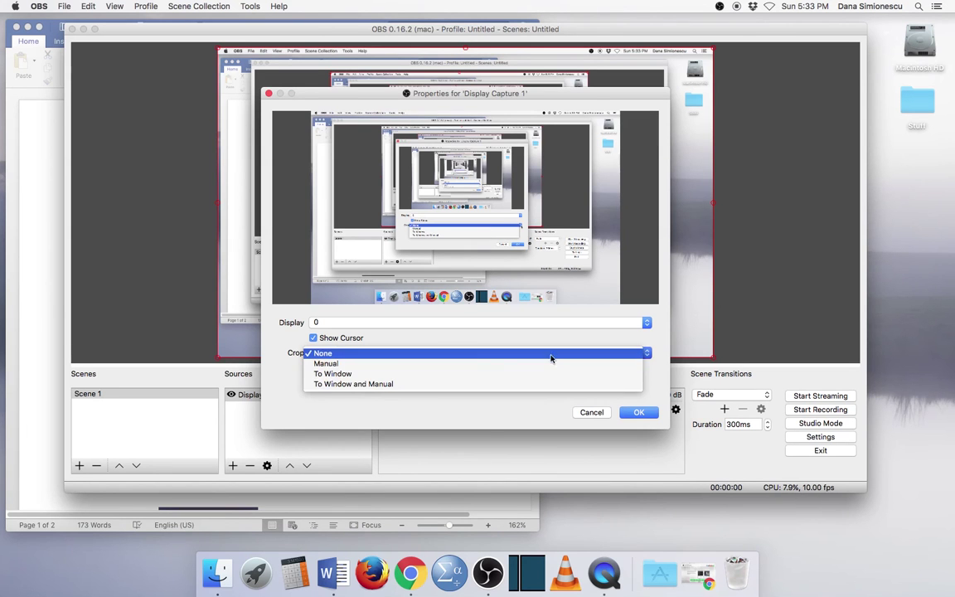
{"action": "left_click", "coordinate": [359, 374]}
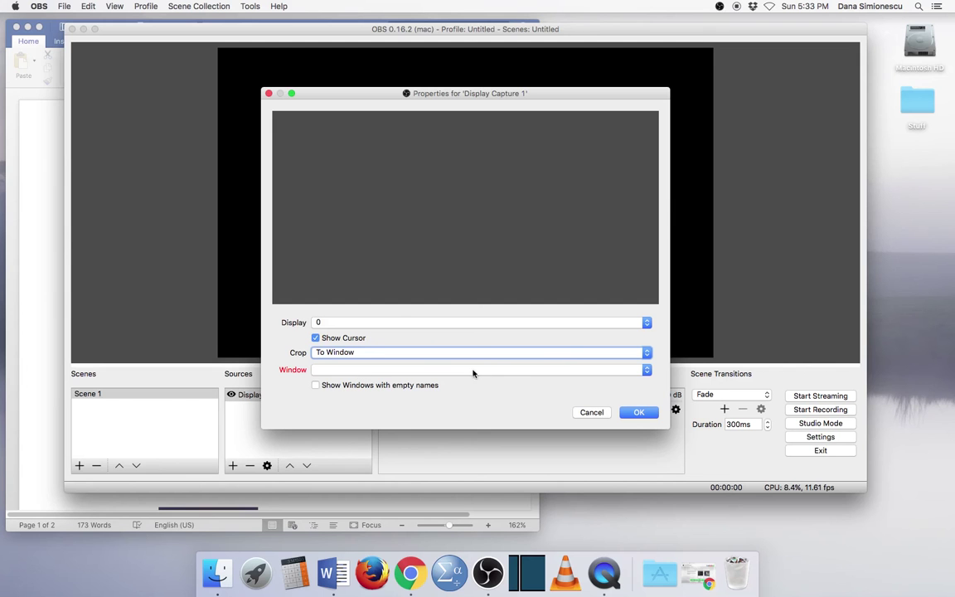
{"action": "left_click", "coordinate": [646, 371]}
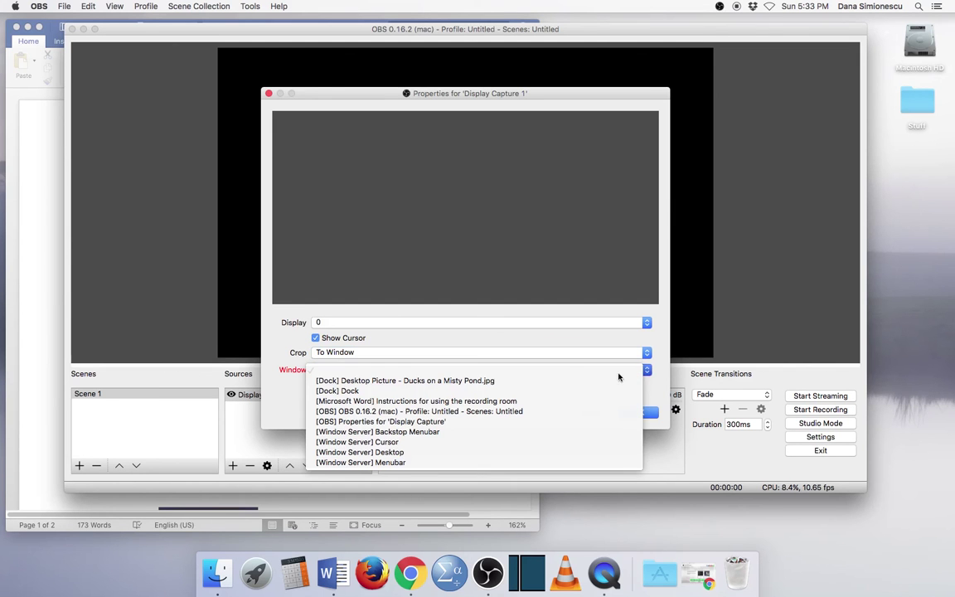
{"action": "left_click", "coordinate": [466, 403]}
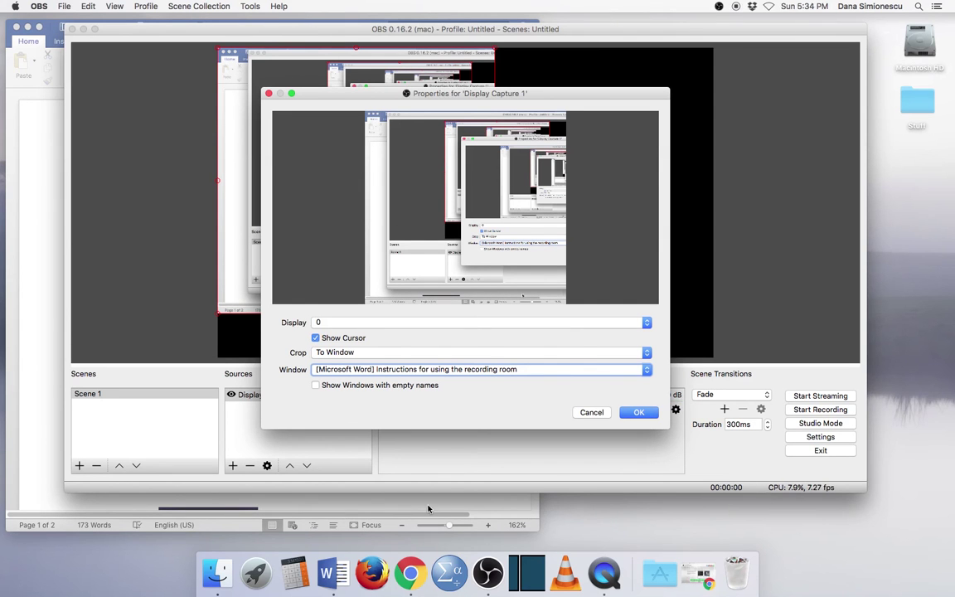
Switch Display Capture 1 to Manual crop with top 60 and right 120, and confirm.
{"action": "left_click", "coordinate": [647, 354]}
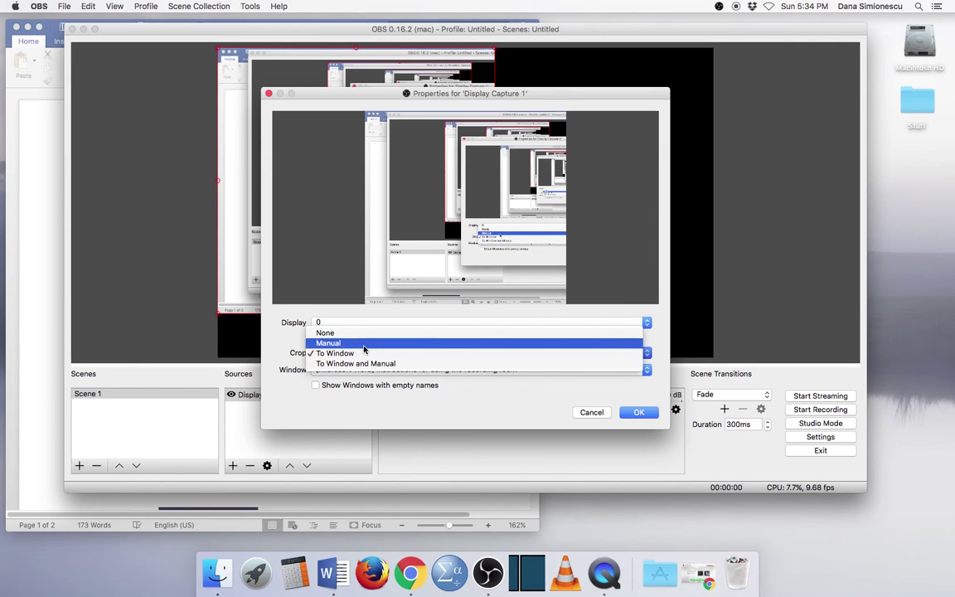
{"action": "left_click", "coordinate": [363, 343]}
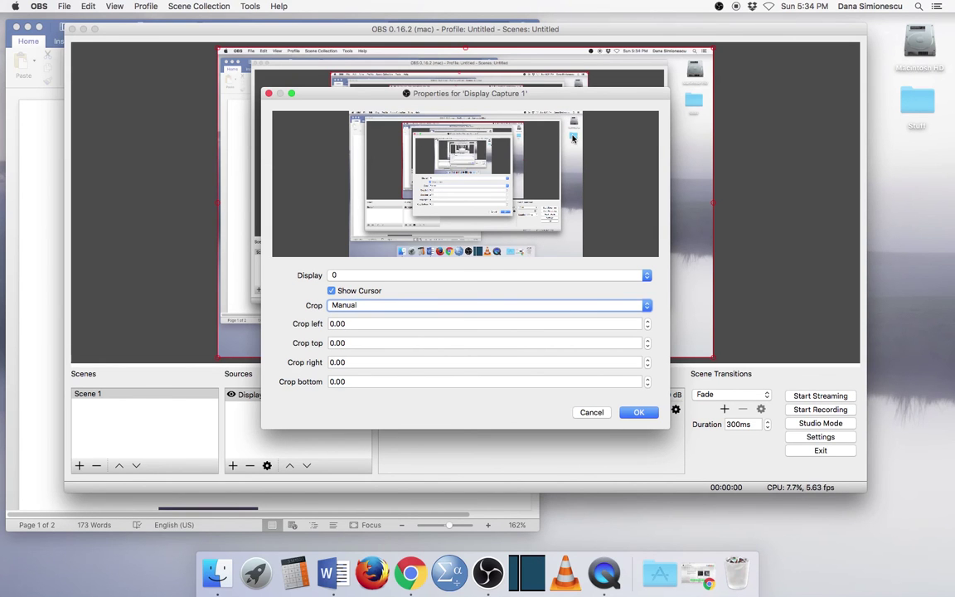
{"action": "left_click", "coordinate": [332, 342]}
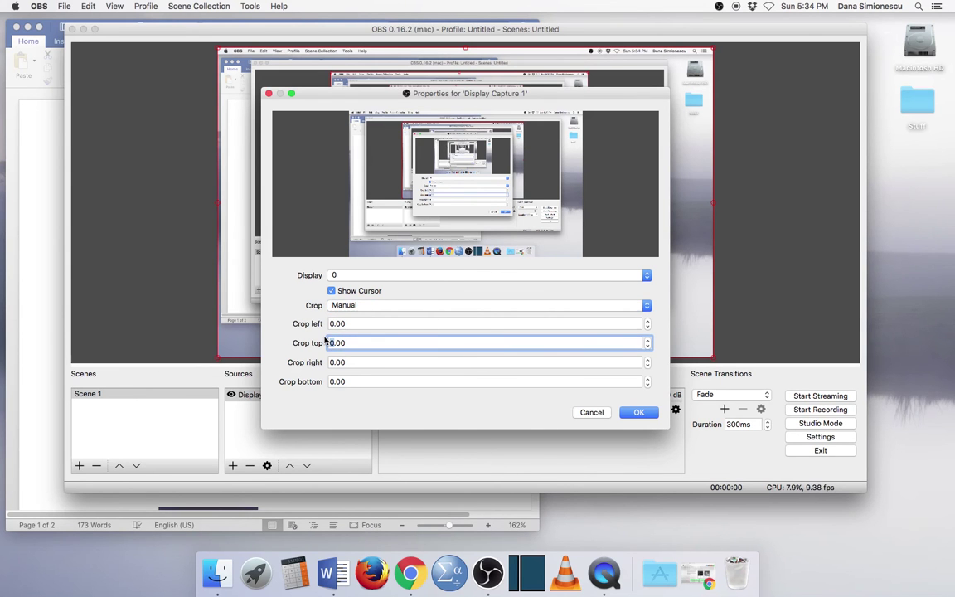
{"action": "type", "text": "6"}
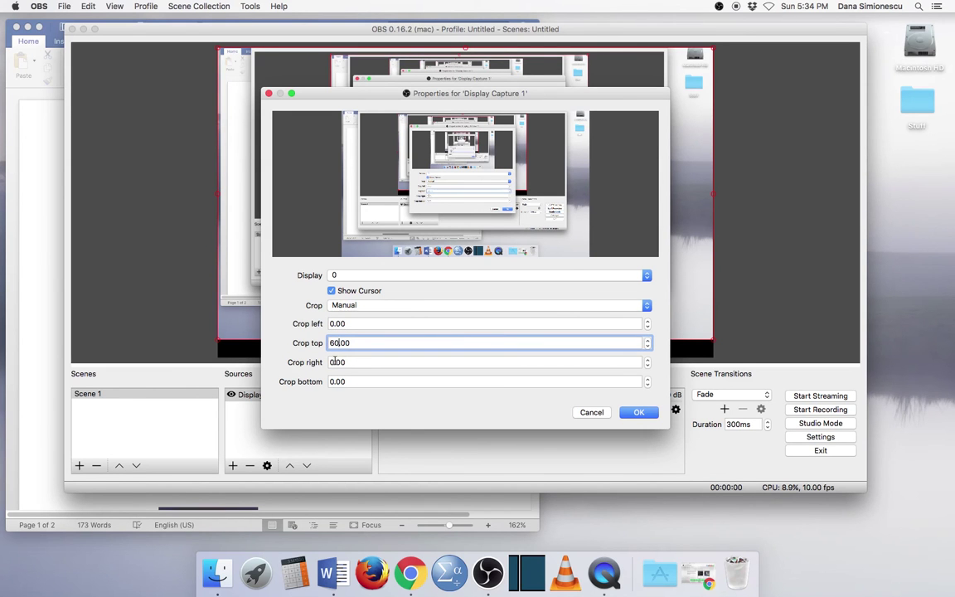
{"action": "left_click", "coordinate": [335, 361]}
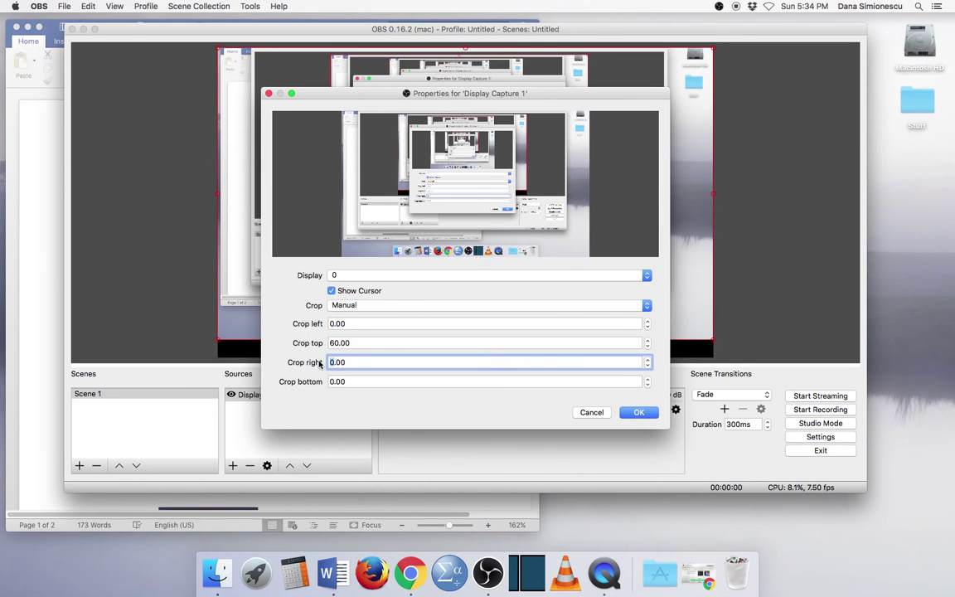
{"action": "type", "text": "12"}
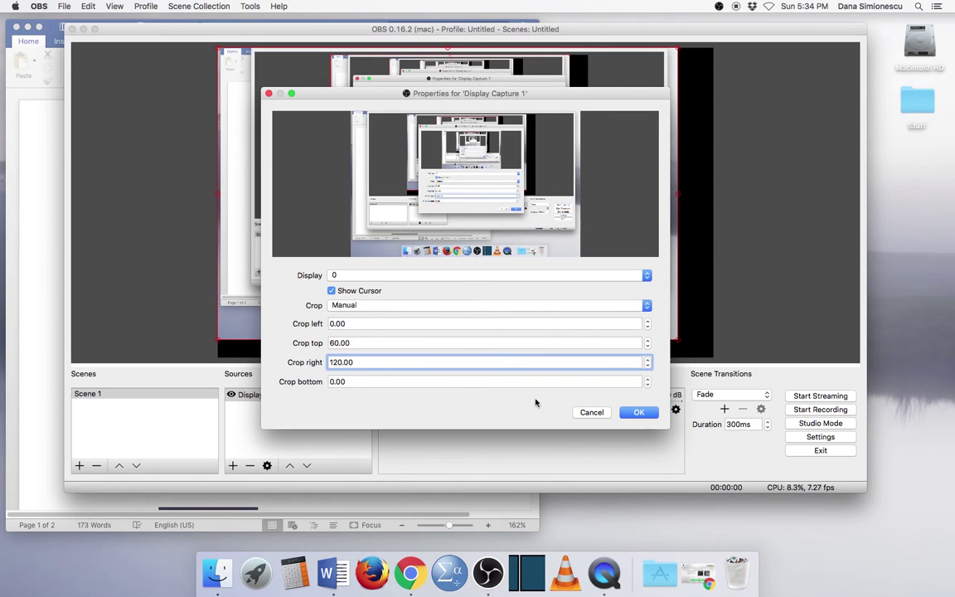
{"action": "left_click", "coordinate": [636, 413]}
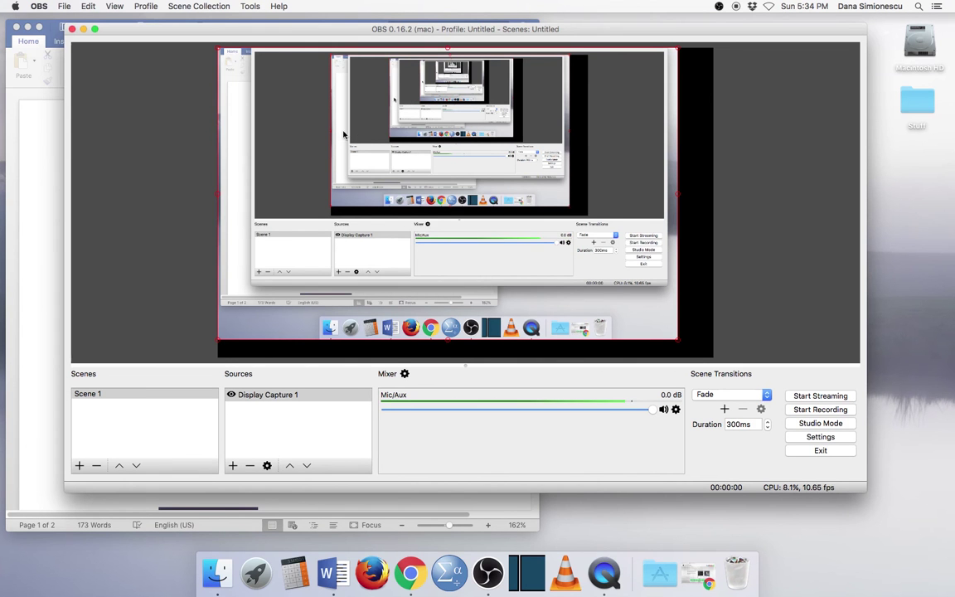
Stretch Display Capture 1 toward the canvas corners and nudge it until centred.
{"action": "left_click_drag", "start_coordinate": [337, 134], "coordinate": [353, 146]}
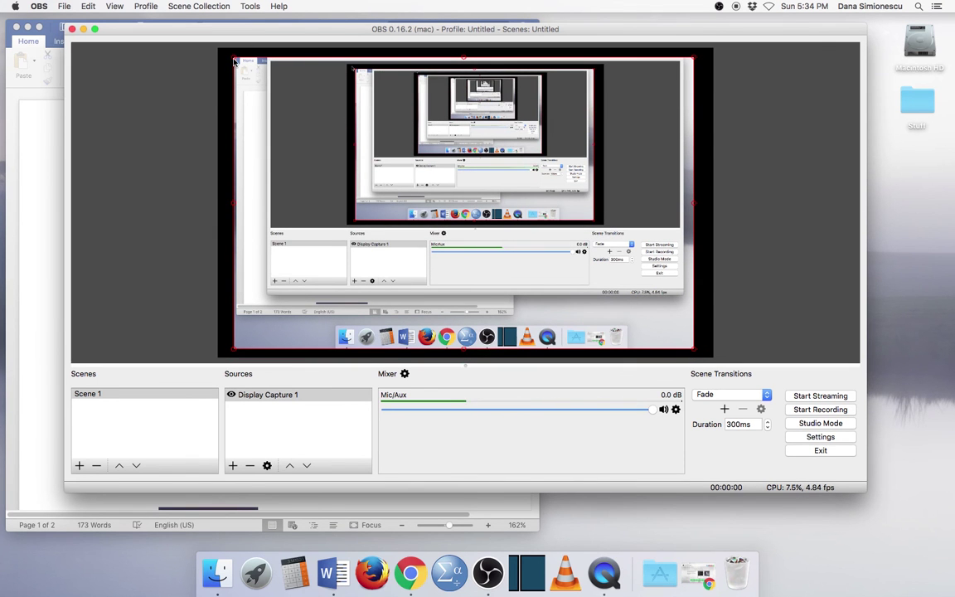
{"action": "left_click_drag", "start_coordinate": [233, 58], "coordinate": [219, 50]}
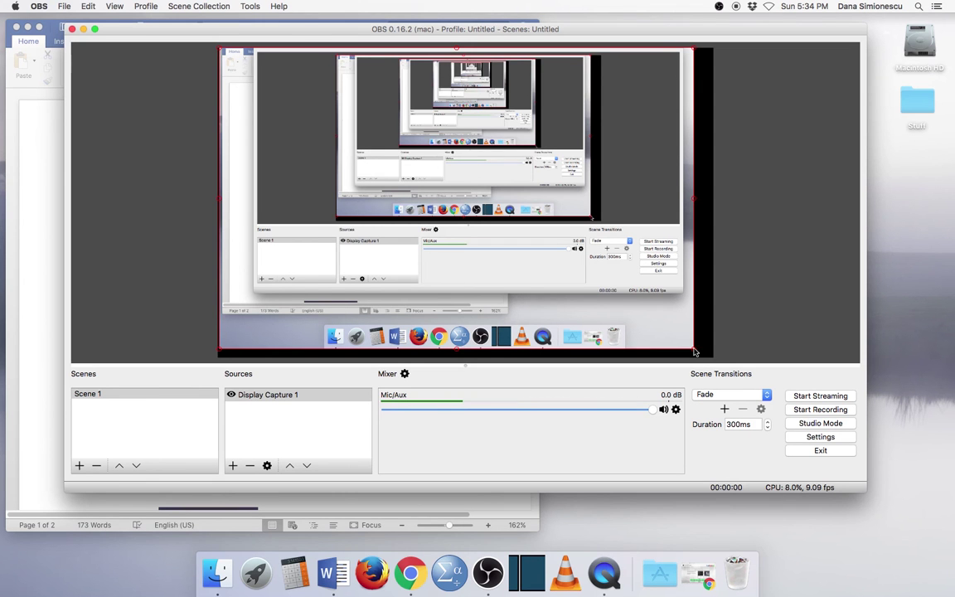
{"action": "left_click_drag", "start_coordinate": [694, 350], "coordinate": [701, 354]}
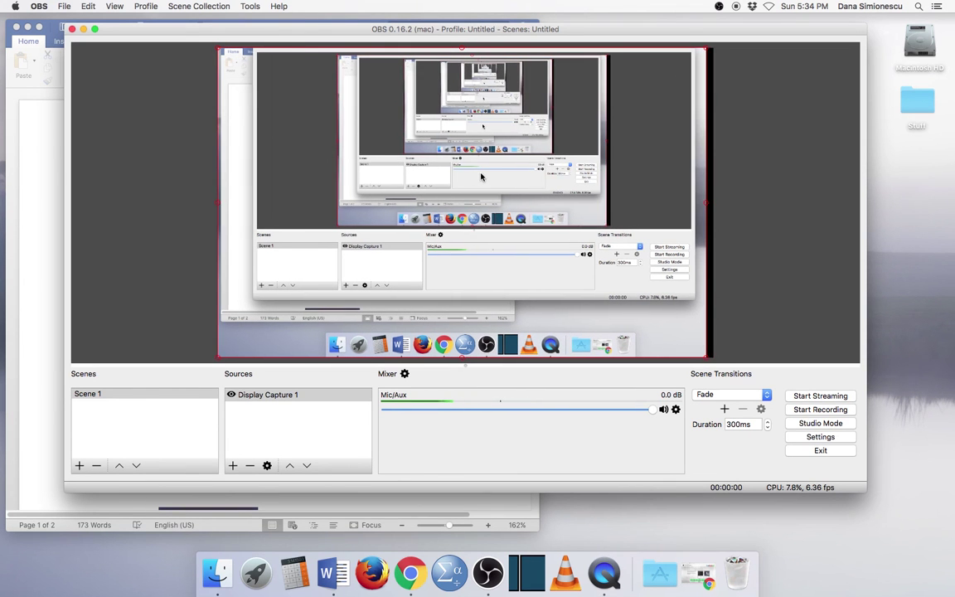
{"action": "left_click_drag", "start_coordinate": [478, 177], "coordinate": [490, 178]}
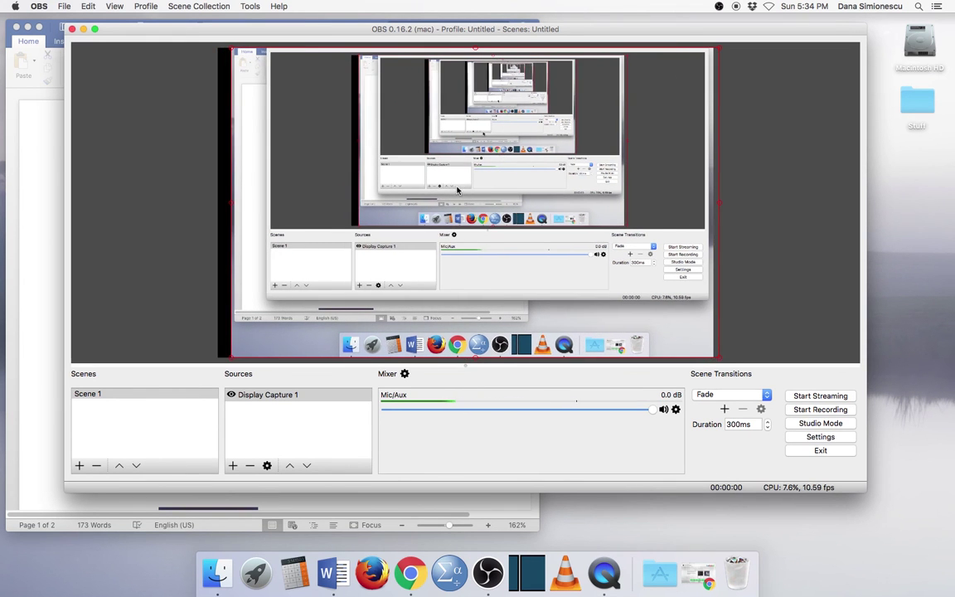
{"action": "left_click_drag", "start_coordinate": [335, 159], "coordinate": [330, 159]}
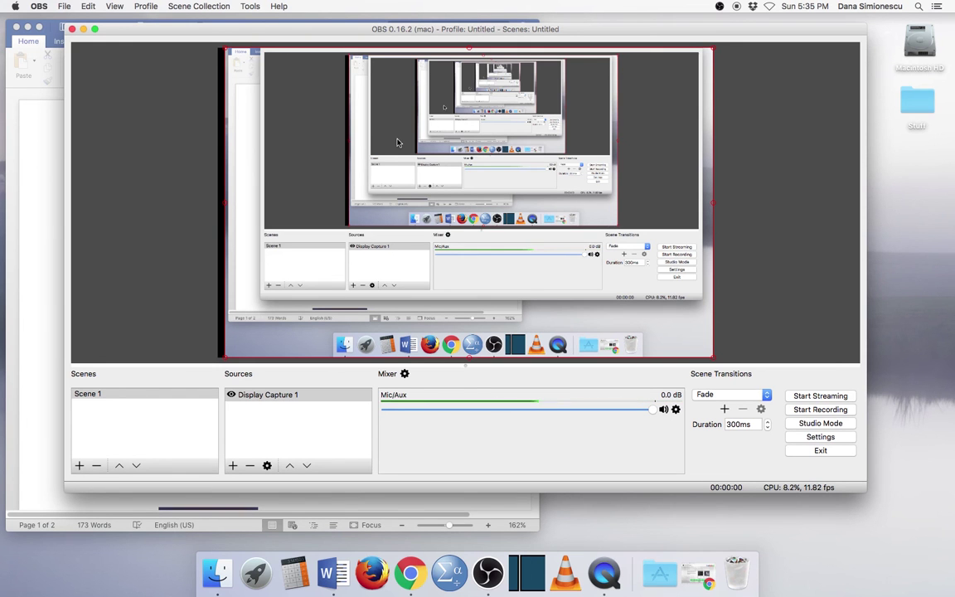
Add a default-named Video Capture Device source using the Built-in iSight with the 320x240 preset.
{"action": "left_click", "coordinate": [235, 468]}
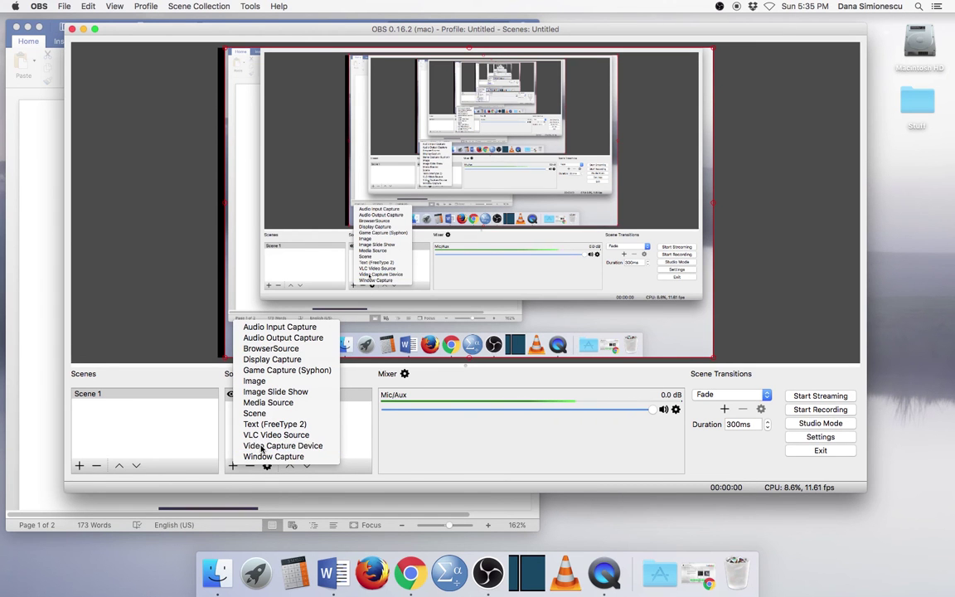
{"action": "left_click", "coordinate": [261, 446]}
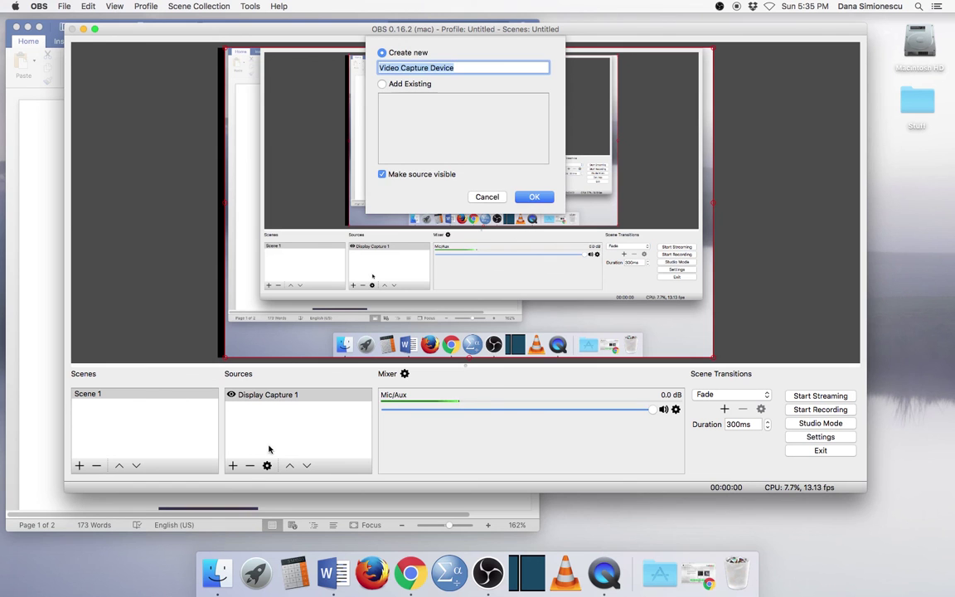
{"action": "left_click", "coordinate": [536, 197]}
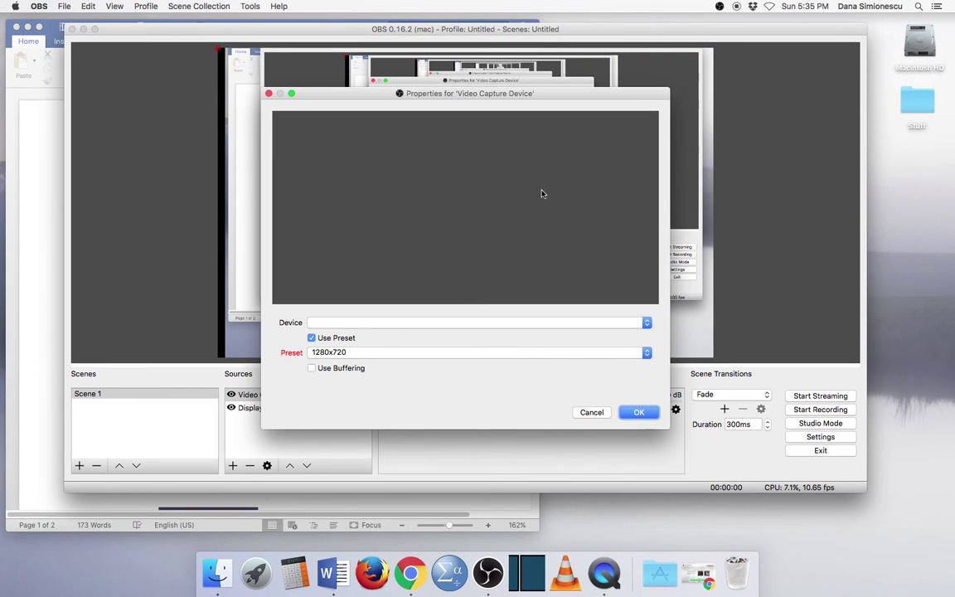
{"action": "left_click", "coordinate": [645, 323]}
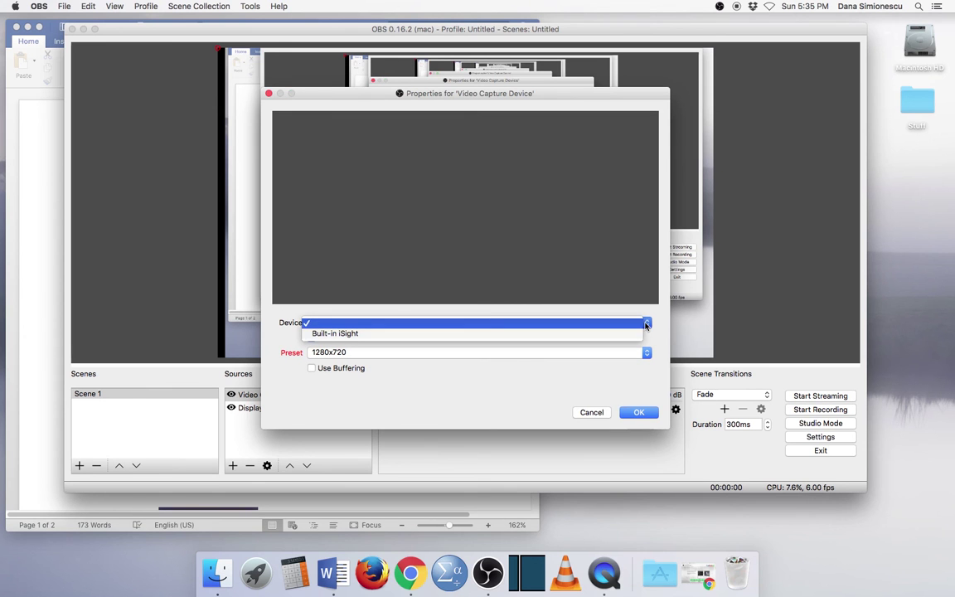
{"action": "left_click", "coordinate": [593, 334]}
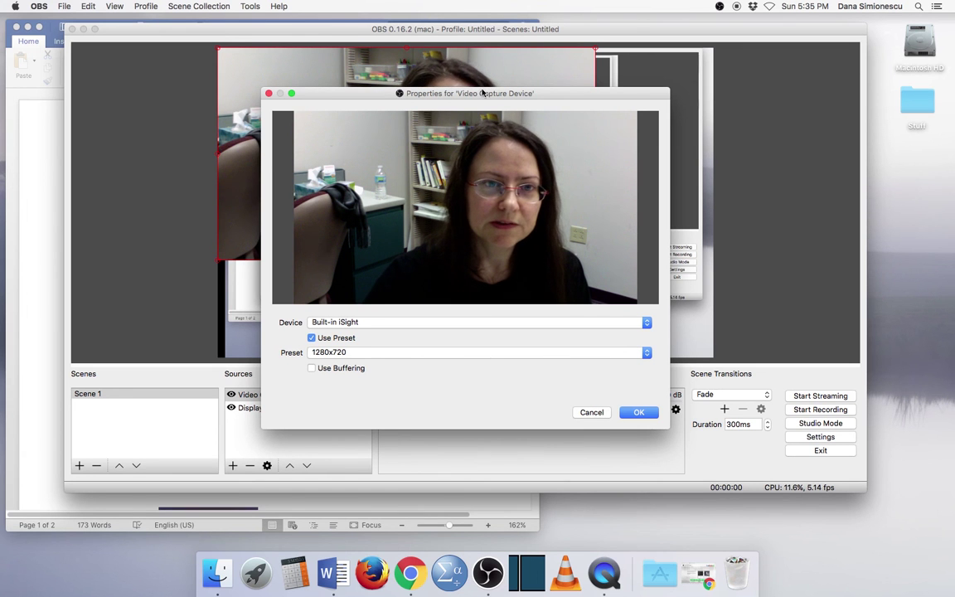
{"action": "left_click", "coordinate": [647, 352]}
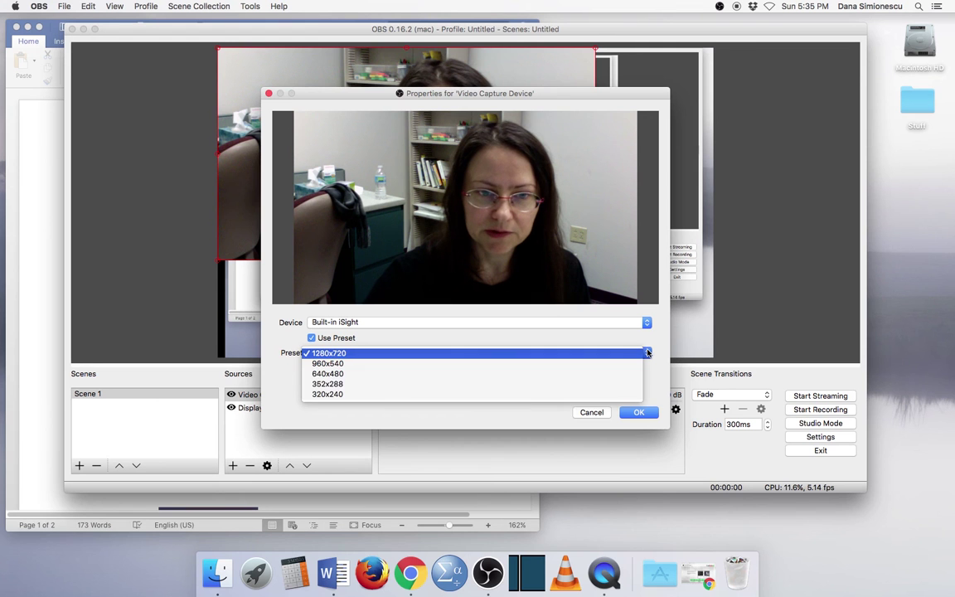
{"action": "left_click", "coordinate": [322, 396]}
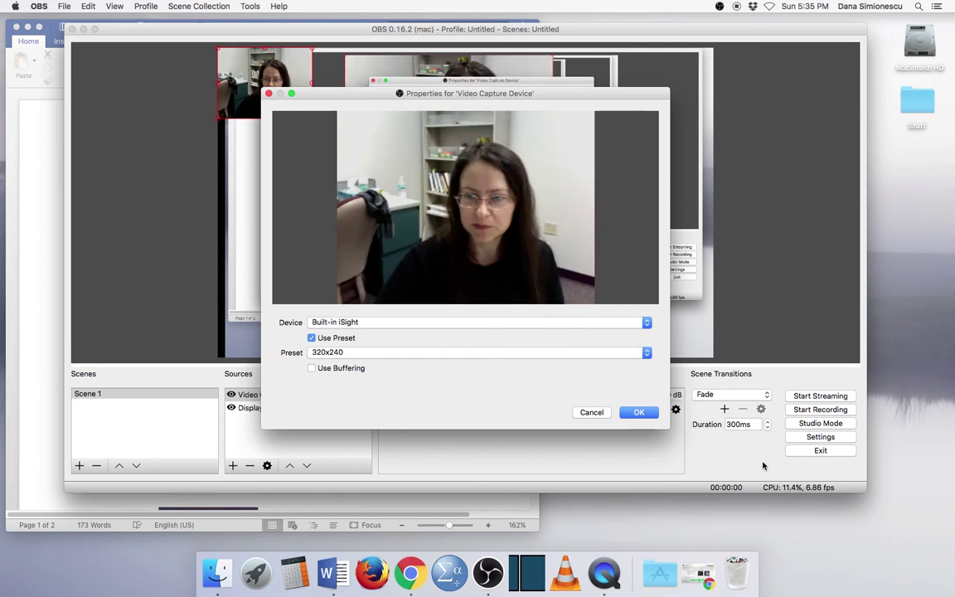
{"action": "left_click", "coordinate": [639, 413]}
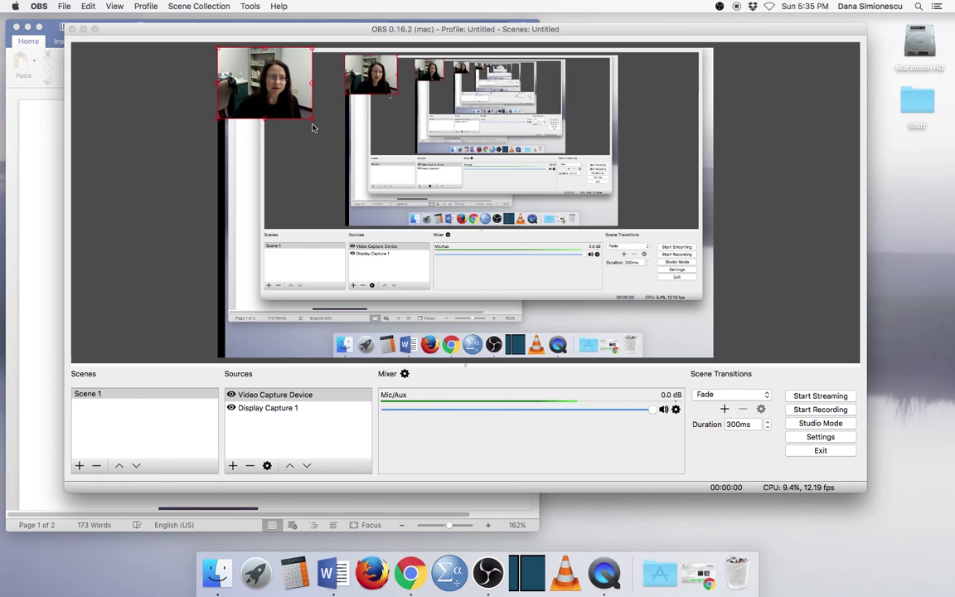
Resize the webcam image and drag it down to the canvas's bottom-left corner.
{"action": "left_click_drag", "start_coordinate": [313, 123], "coordinate": [295, 134]}
{"action": "left_click_drag", "start_coordinate": [243, 80], "coordinate": [244, 295]}
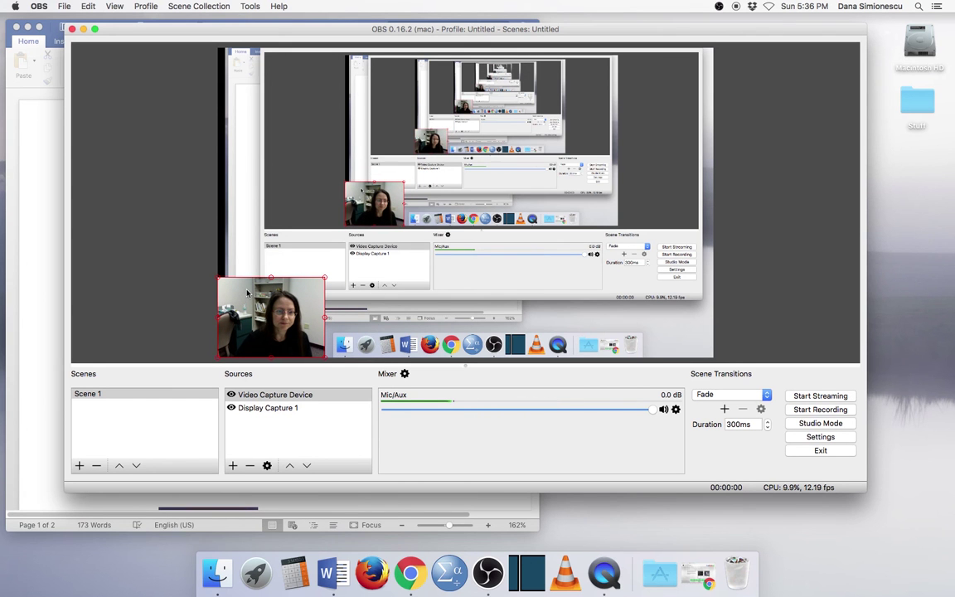
Delete the Display Capture 1 source from Scene 1, confirming the removal.
{"action": "left_click", "coordinate": [271, 395]}
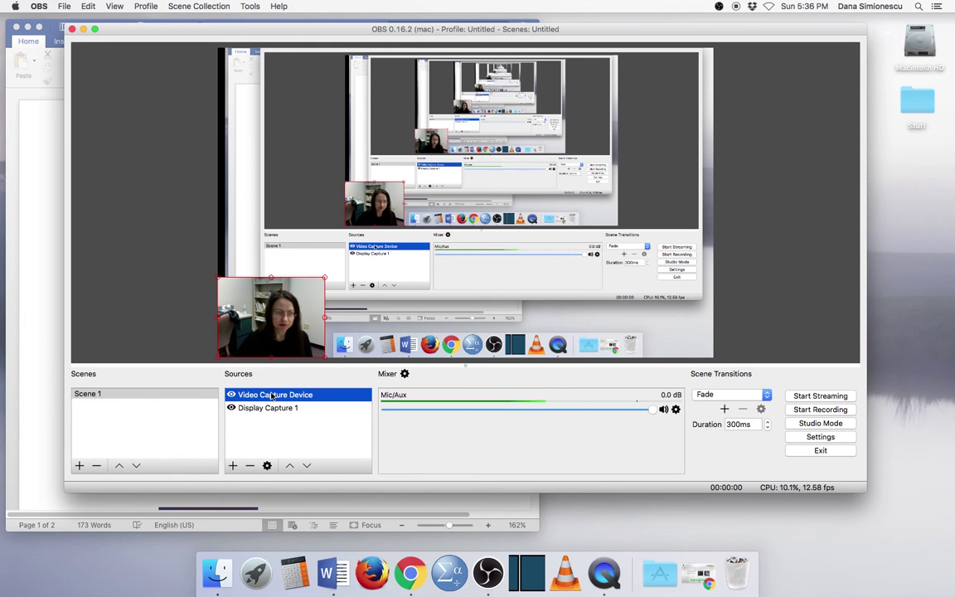
{"action": "left_click", "coordinate": [250, 408]}
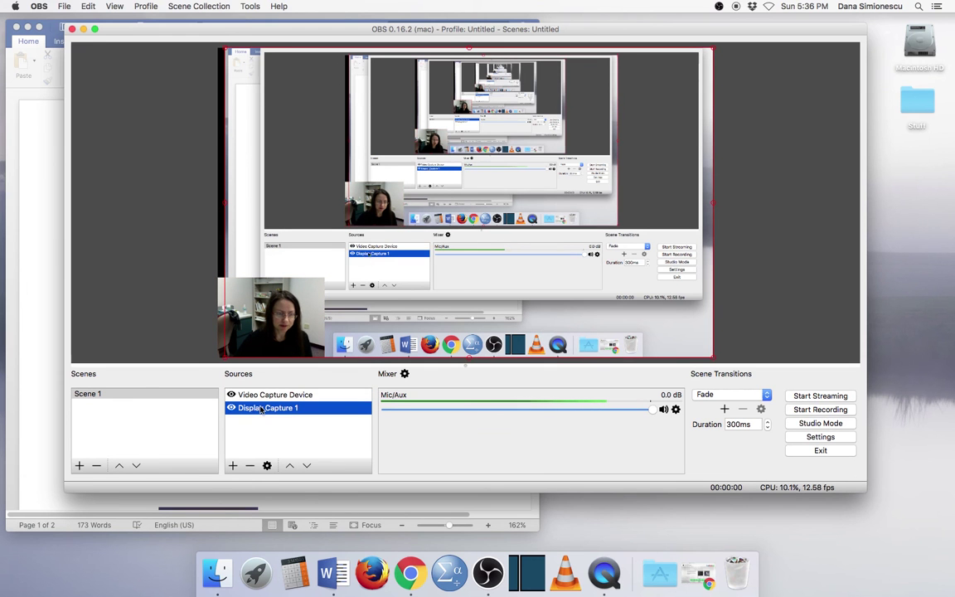
{"action": "left_click", "coordinate": [249, 465]}
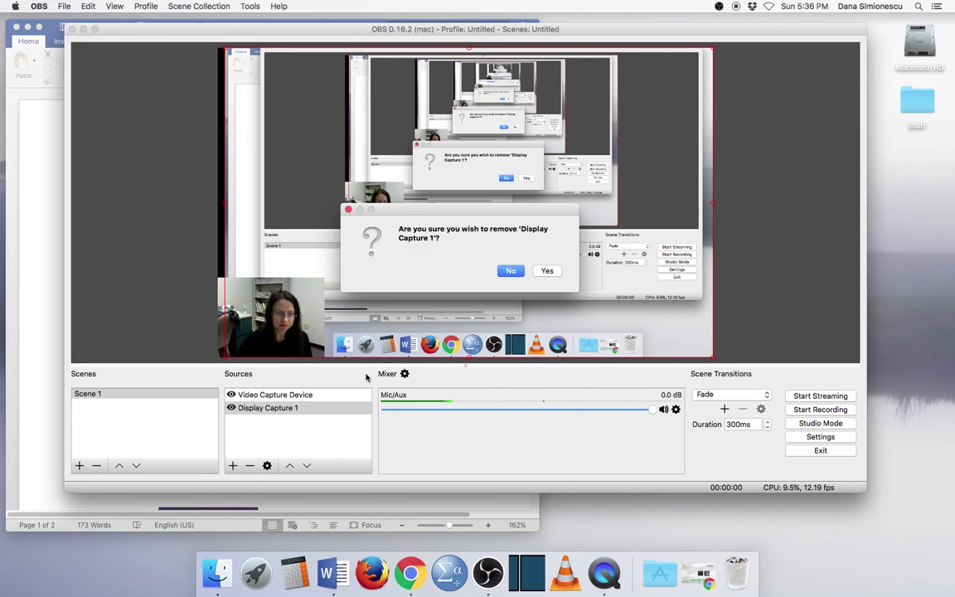
{"action": "left_click", "coordinate": [546, 271]}
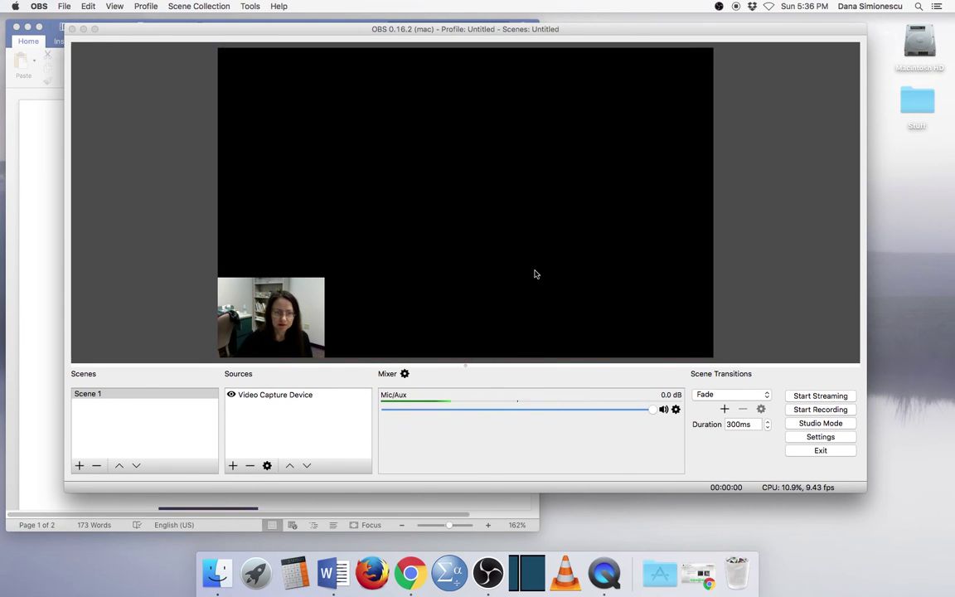
Enlarge the Video Capture Device image to fill most of the canvas, shifting it slightly right.
{"action": "left_click", "coordinate": [270, 398]}
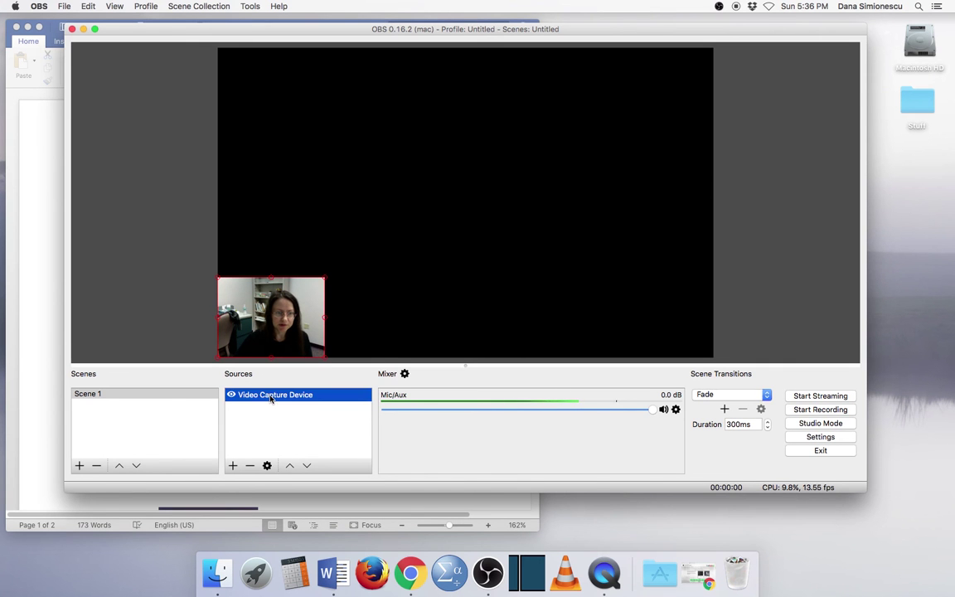
{"action": "left_click_drag", "start_coordinate": [325, 279], "coordinate": [639, 174]}
{"action": "left_click_drag", "start_coordinate": [402, 139], "coordinate": [411, 153]}
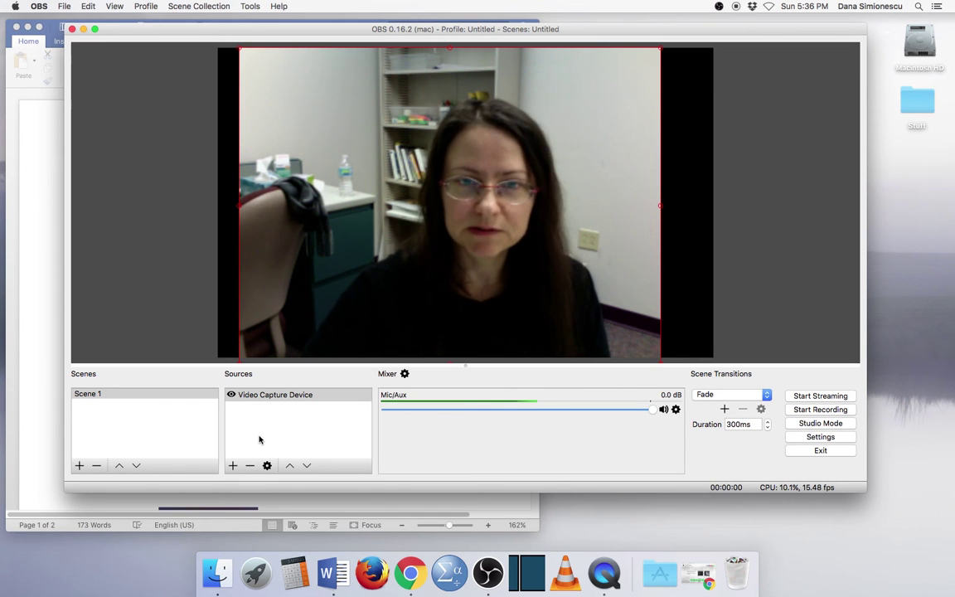
Record about 6 seconds of the webcam scene, then stop the recording.
{"action": "left_click", "coordinate": [816, 411]}
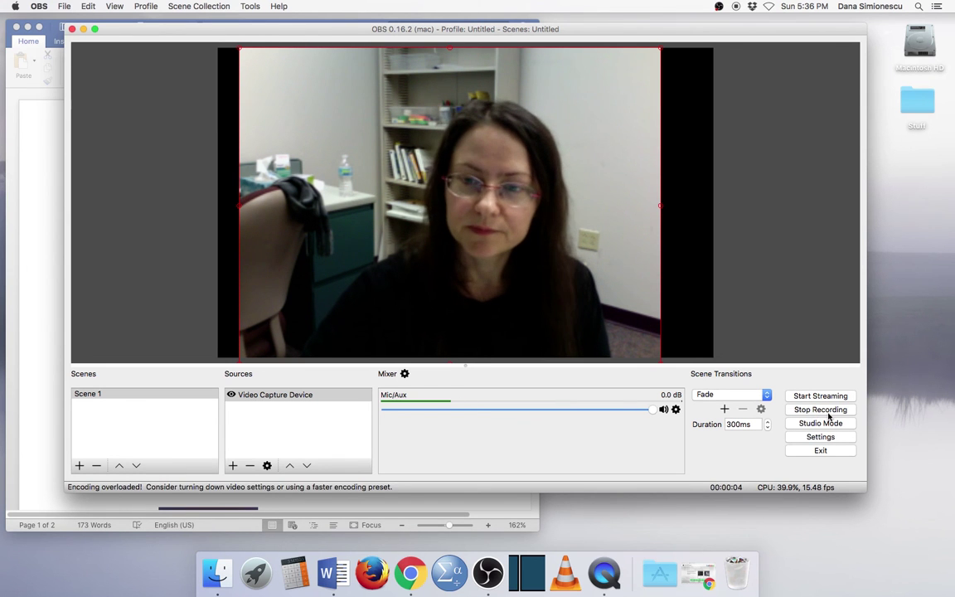
{"action": "left_click", "coordinate": [818, 410]}
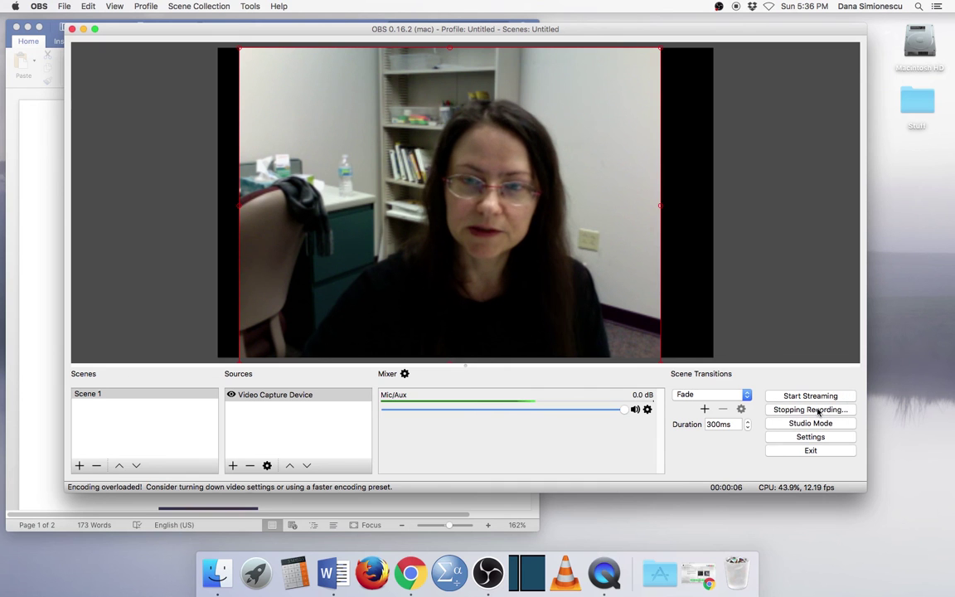